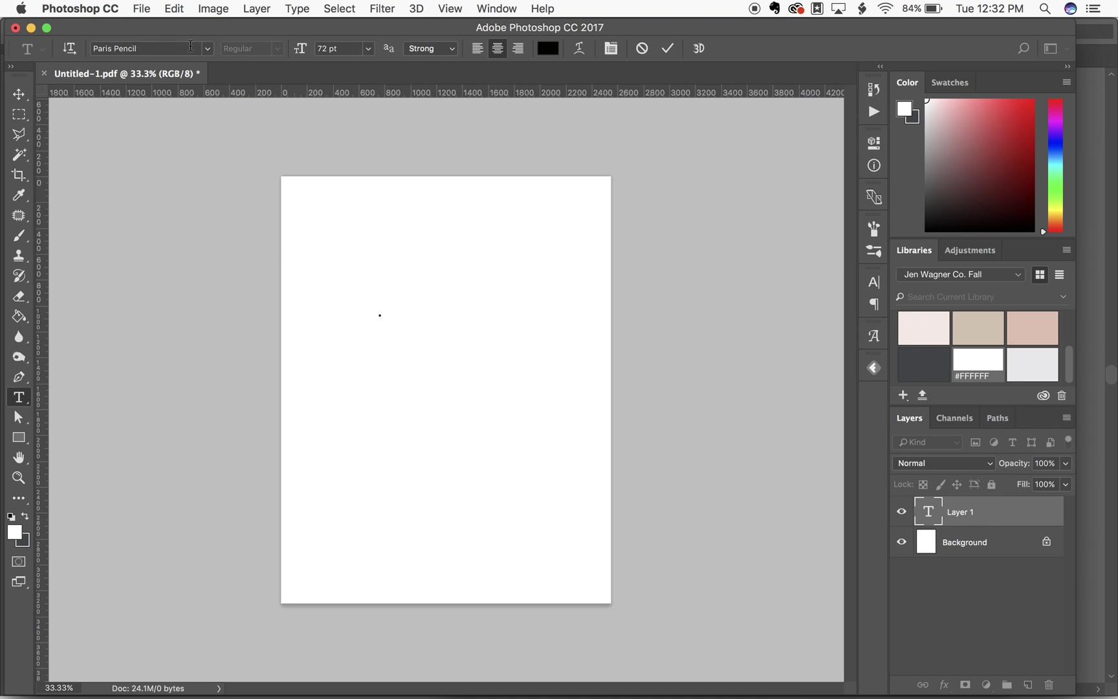
# Type 'Paris', enlarge it to about 172.64 pt across the upper page, and open its Layer Style.
pyautogui.write('Pa')
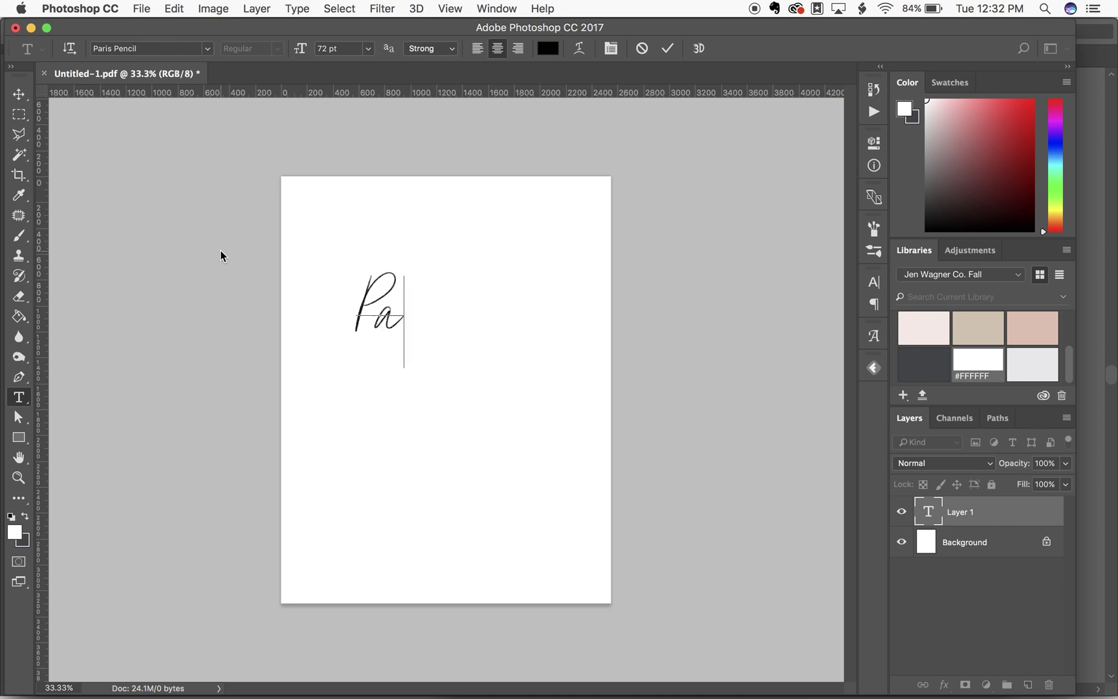
pyautogui.write('ris')
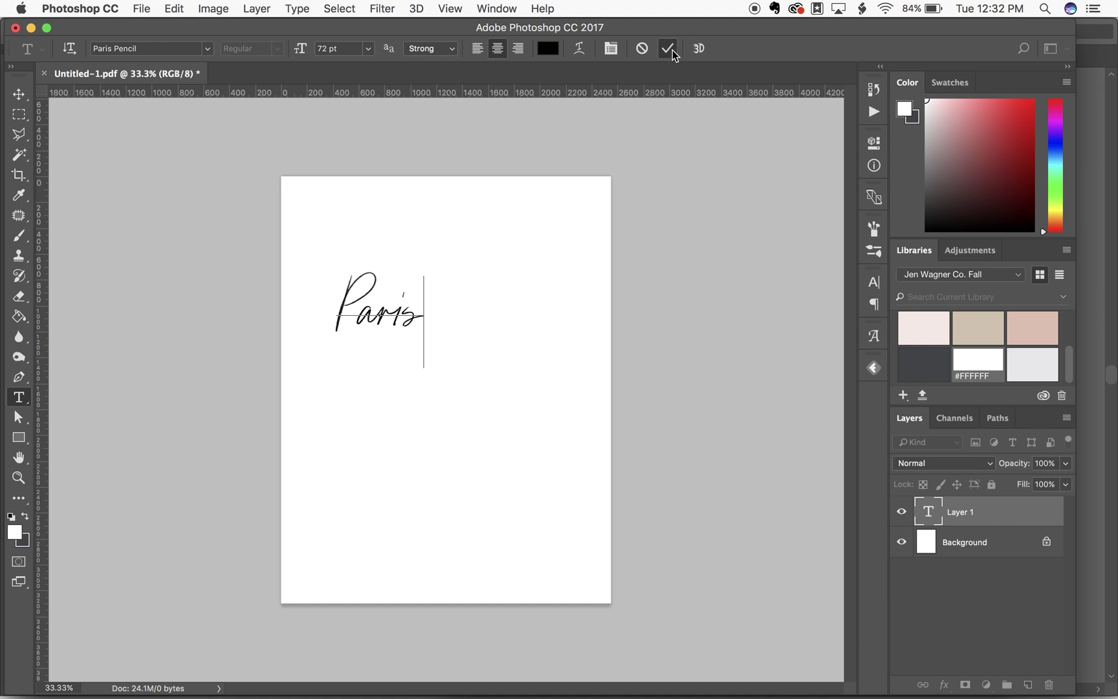
pyautogui.click(668, 49)
pyautogui.press('super+t')
pyautogui.moveTo(429, 373); pyautogui.dragTo(573, 482)
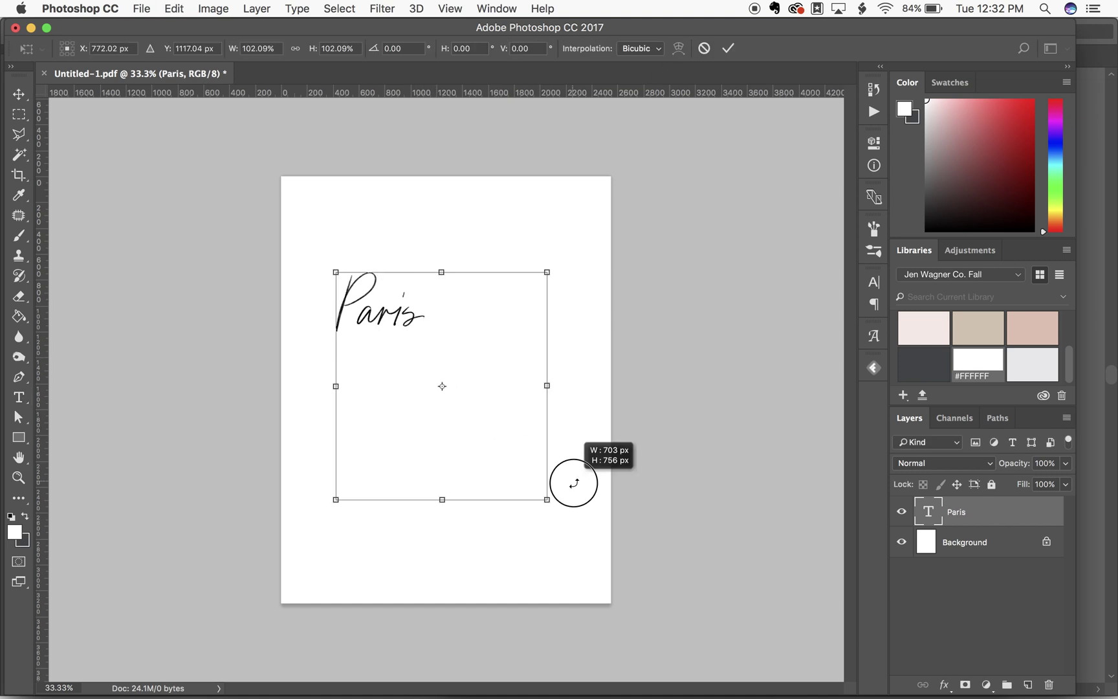
pyautogui.press('Return')
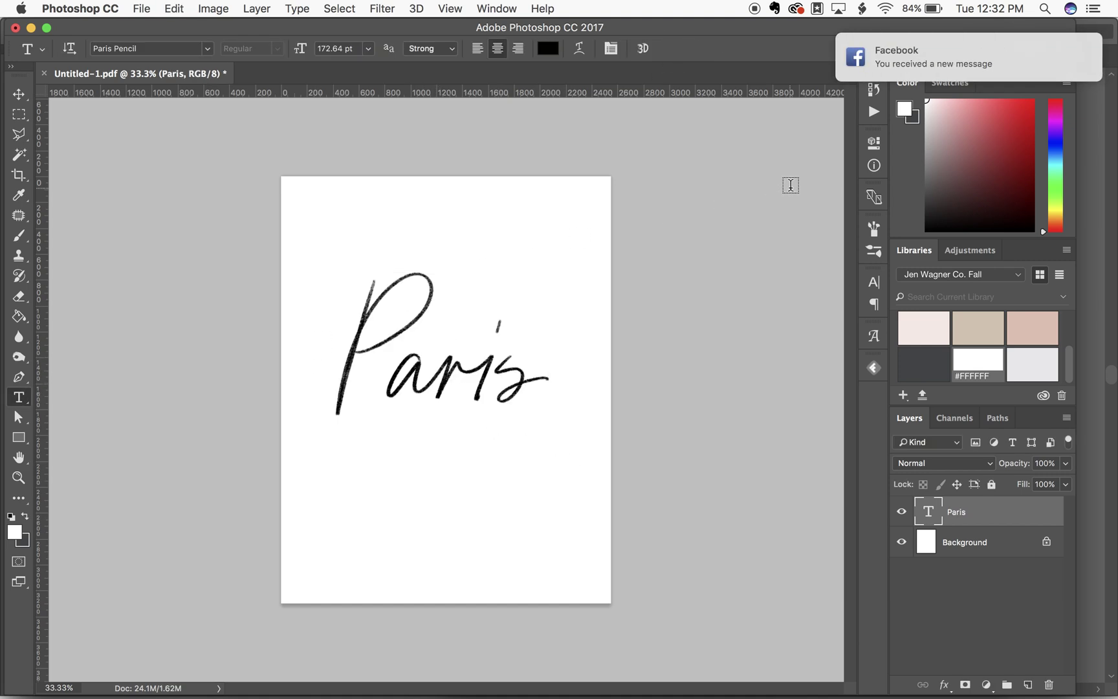
pyautogui.press('v')
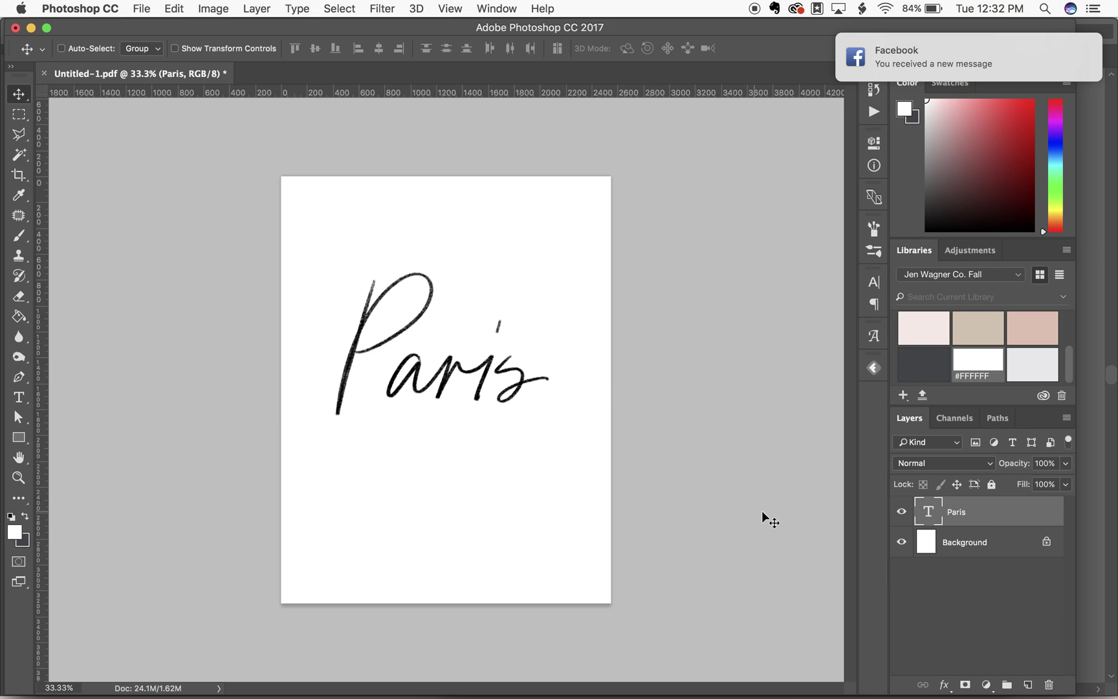
pyautogui.doubleClick(992, 508)
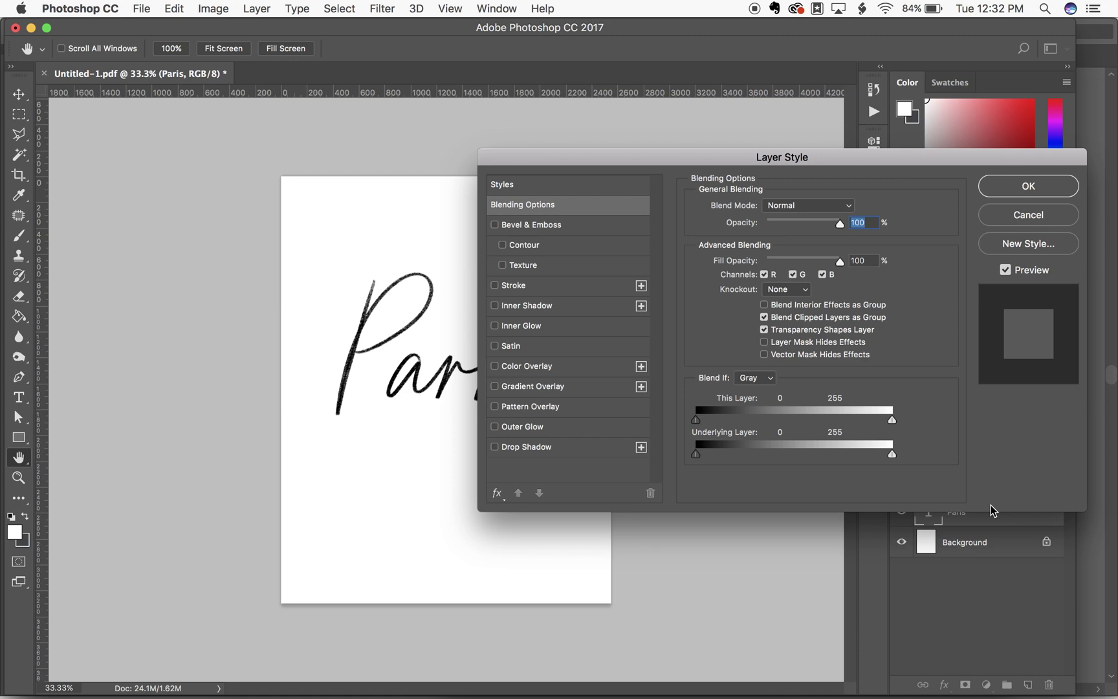
# Add a Color Overlay to Paris and choose teal 157a7e as its colour.
pyautogui.moveTo(826, 158); pyautogui.dragTo(669, 156)
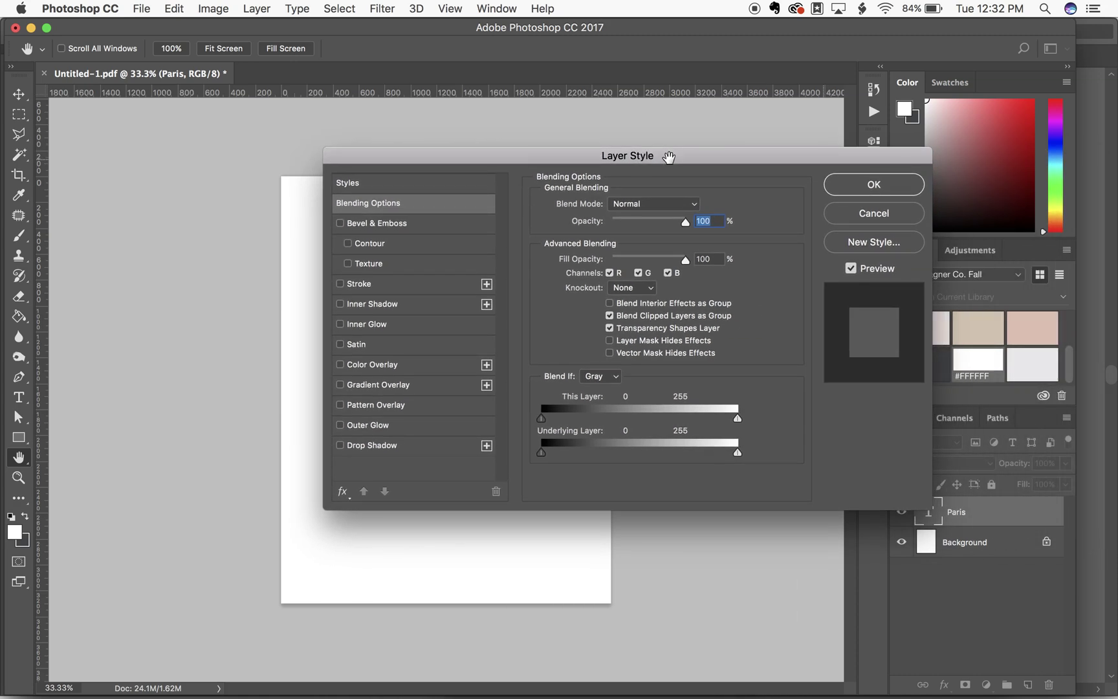
pyautogui.moveTo(588, 163); pyautogui.dragTo(727, 163)
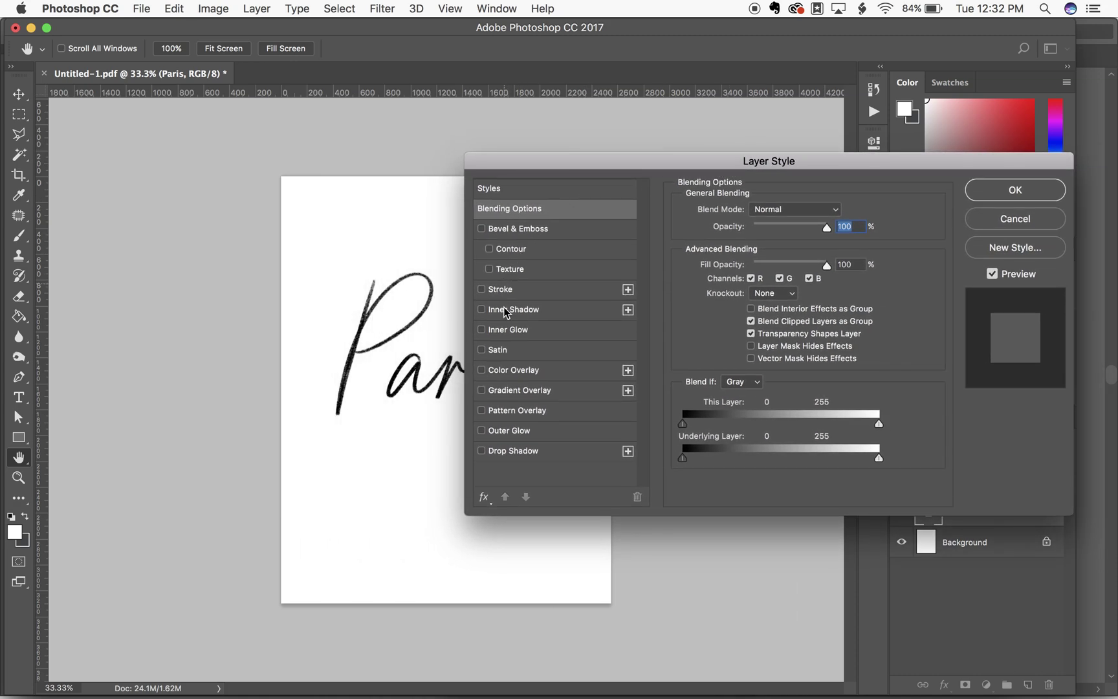
pyautogui.click(510, 371)
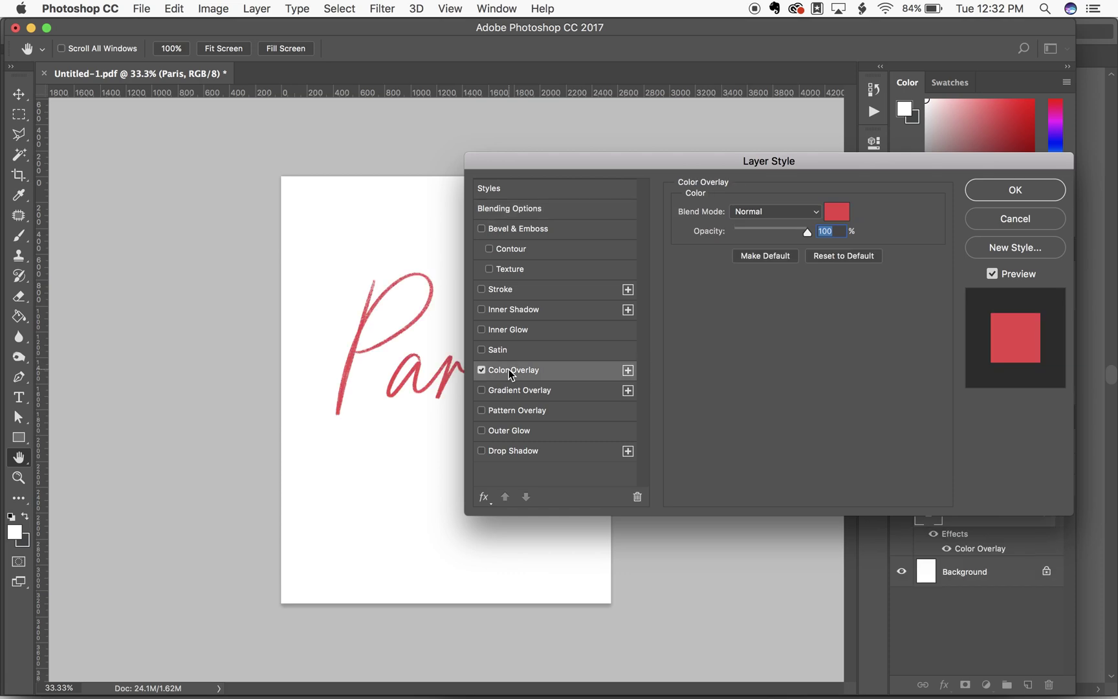
pyautogui.click(835, 212)
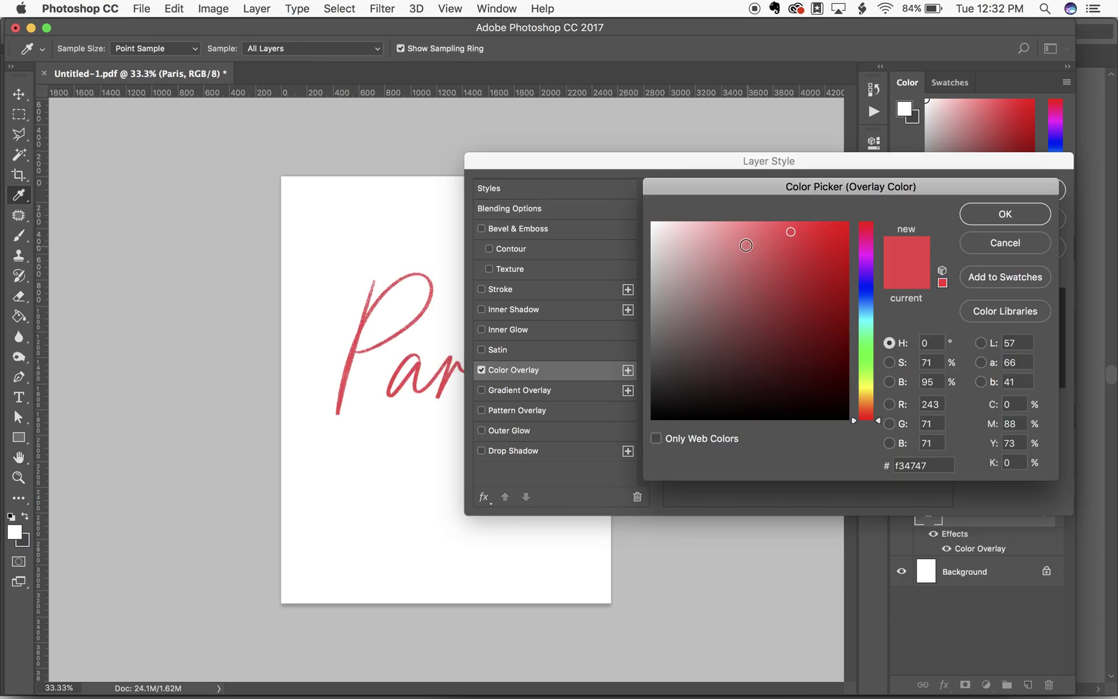
pyautogui.click(706, 327)
pyautogui.click(710, 355)
pyautogui.click(789, 334)
pyautogui.click(867, 237)
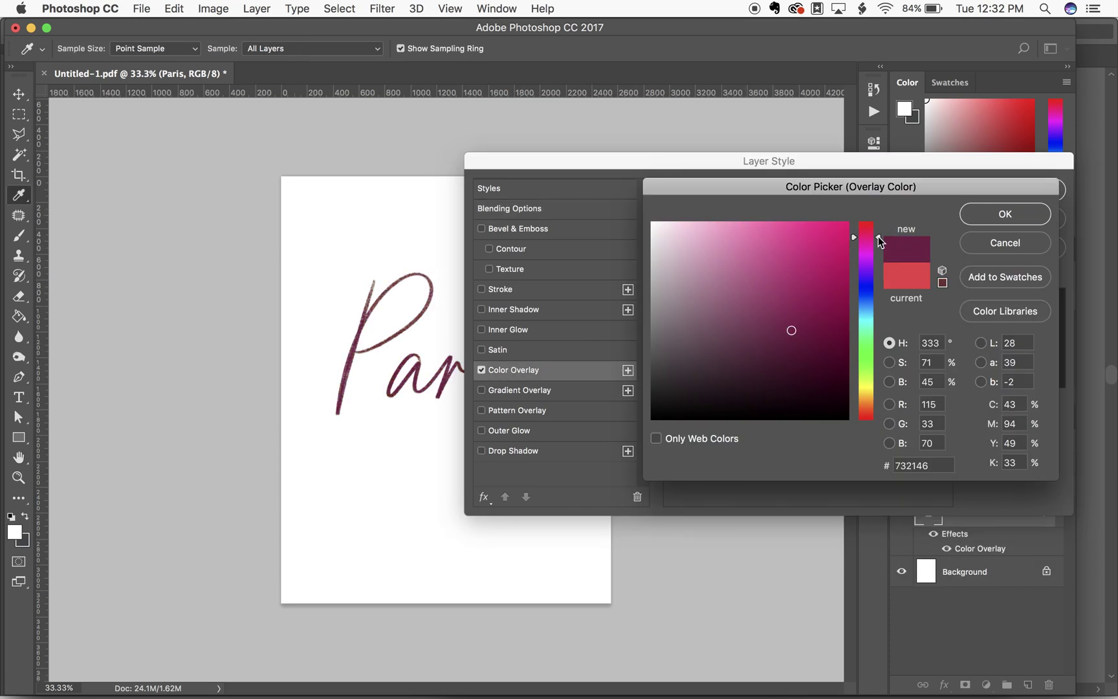
pyautogui.click(824, 280)
pyautogui.click(854, 320)
pyautogui.click(816, 321)
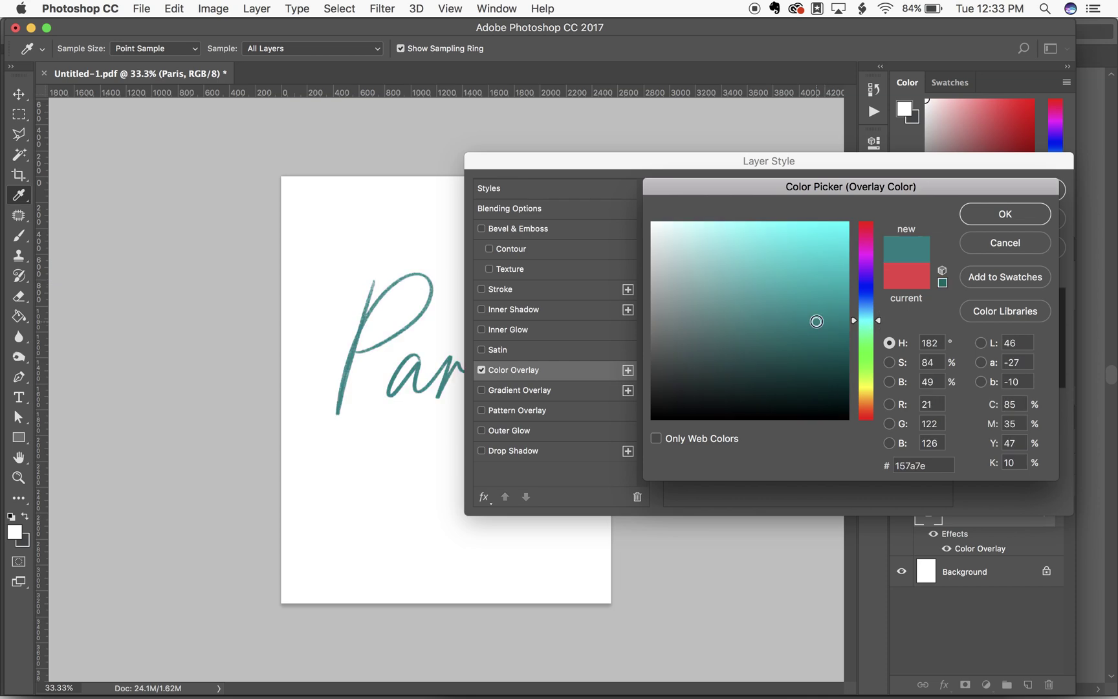
pyautogui.click(1020, 220)
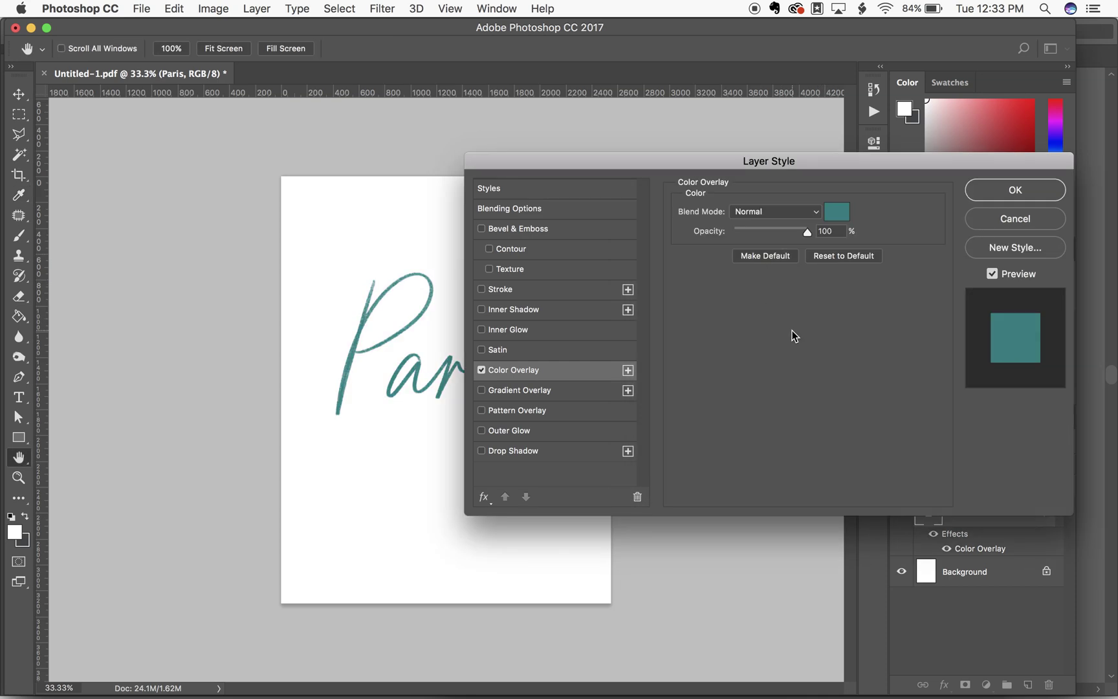
# Compare the teal overlay with preview off and on, then apply it.
pyautogui.click(995, 277)
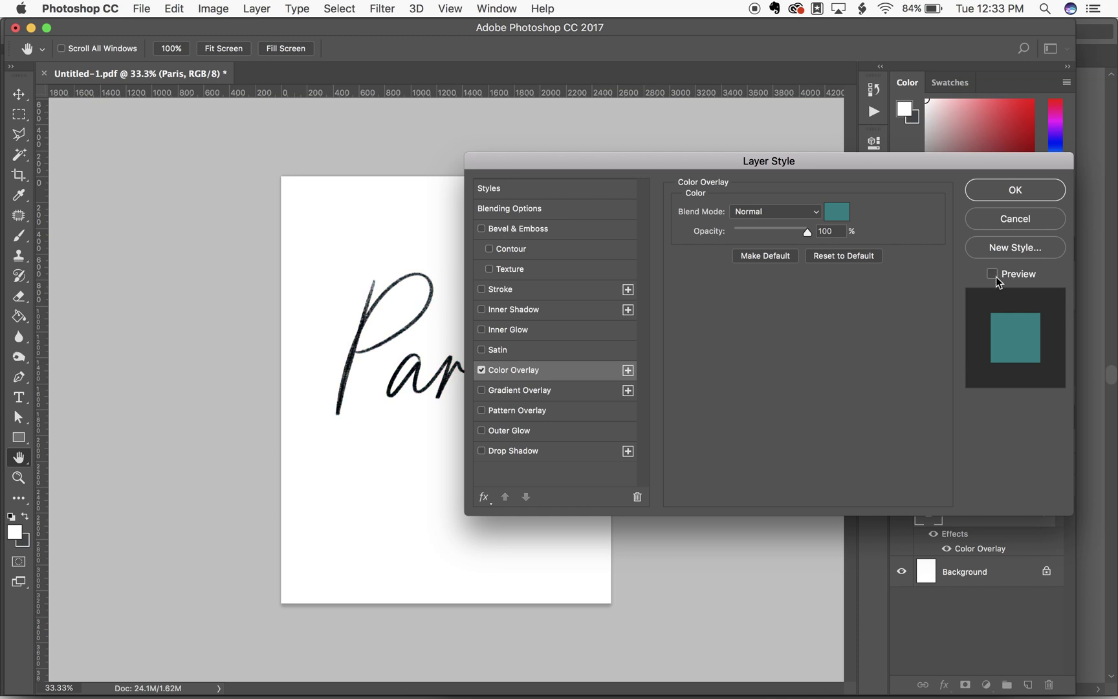
pyautogui.click(996, 279)
pyautogui.click(995, 277)
pyautogui.click(996, 278)
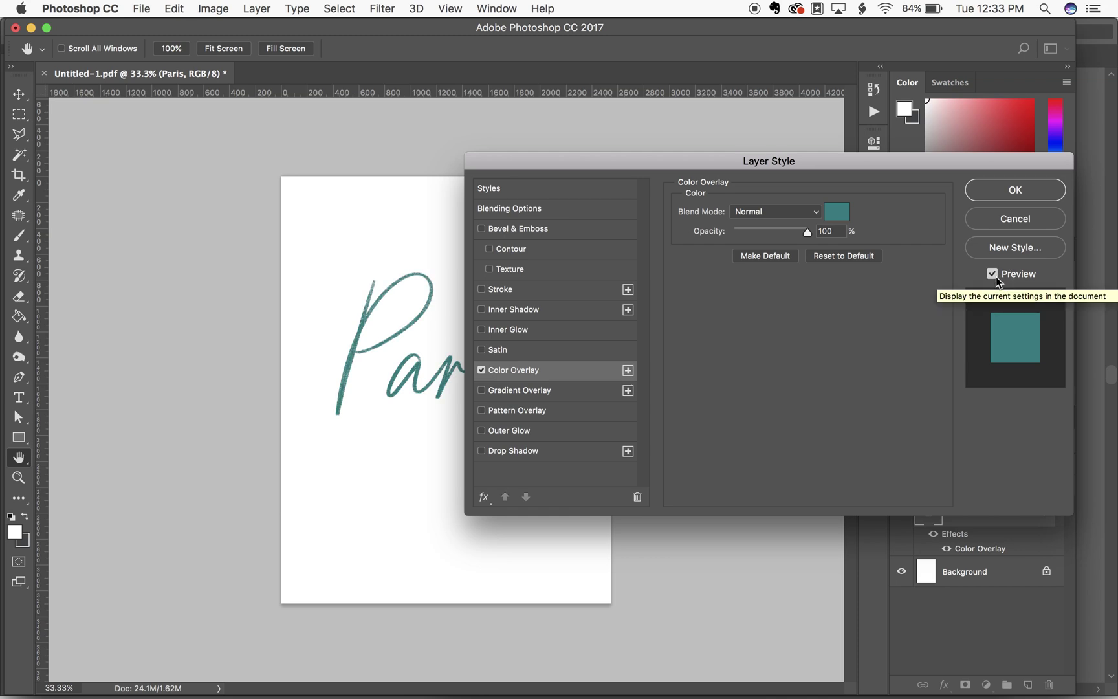
pyautogui.click(1001, 195)
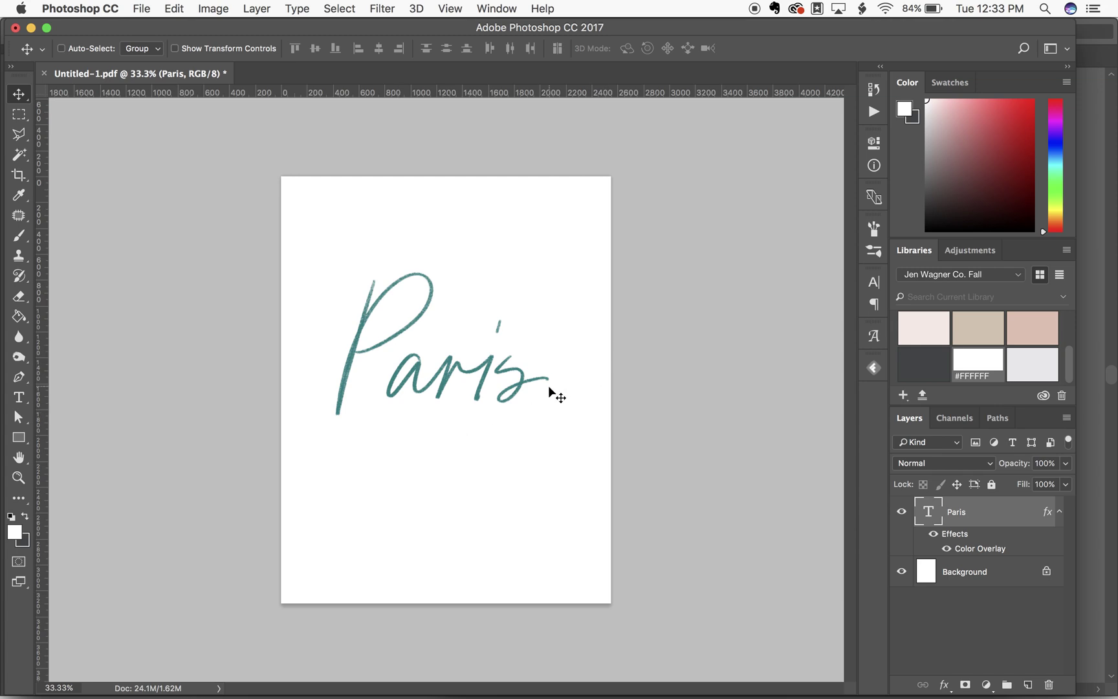
# Add a second text line 'another layer' below Paris and shift it onto the page.
pyautogui.press('t')
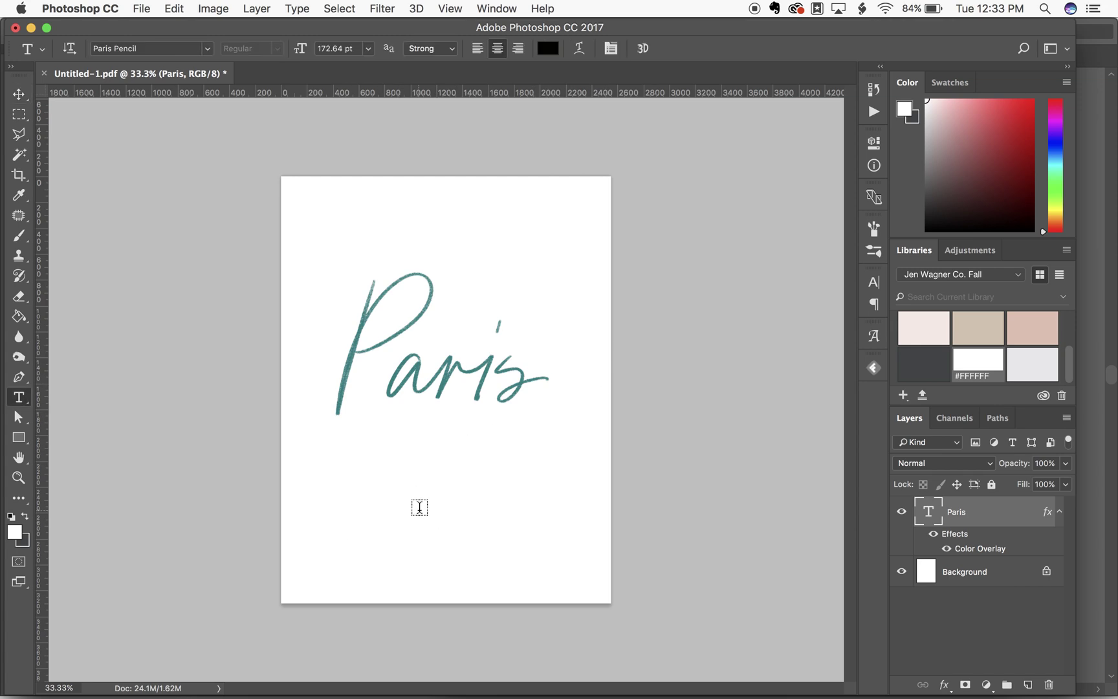
pyautogui.click(419, 507)
pyautogui.write('anoth')
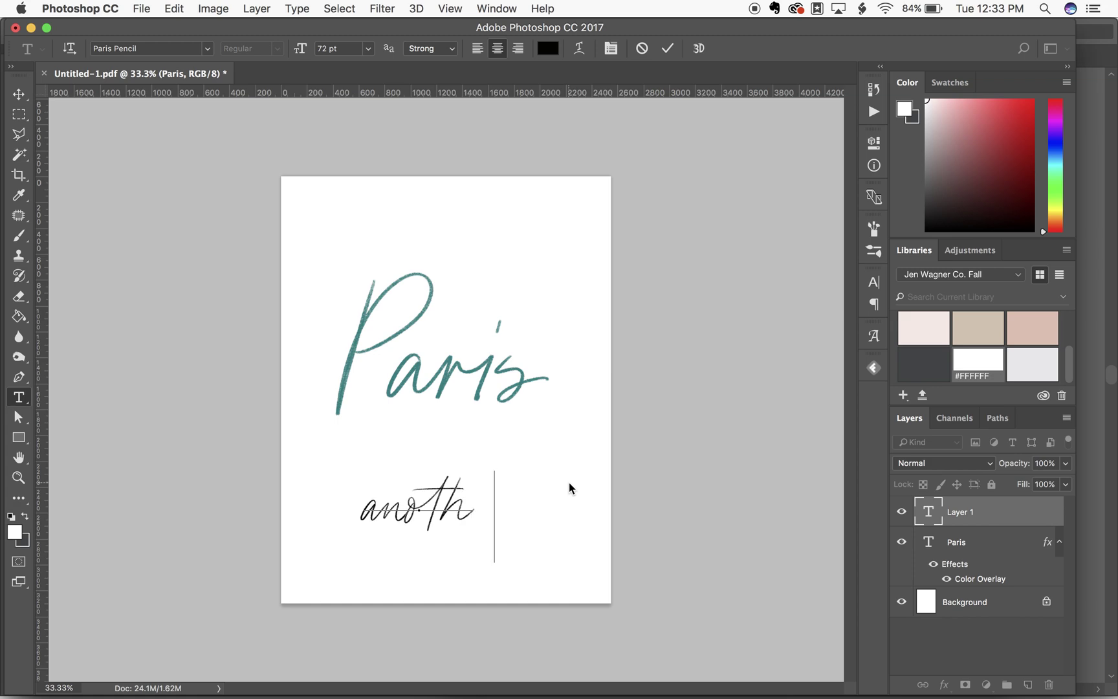
pyautogui.write('er layer')
pyautogui.click(666, 50)
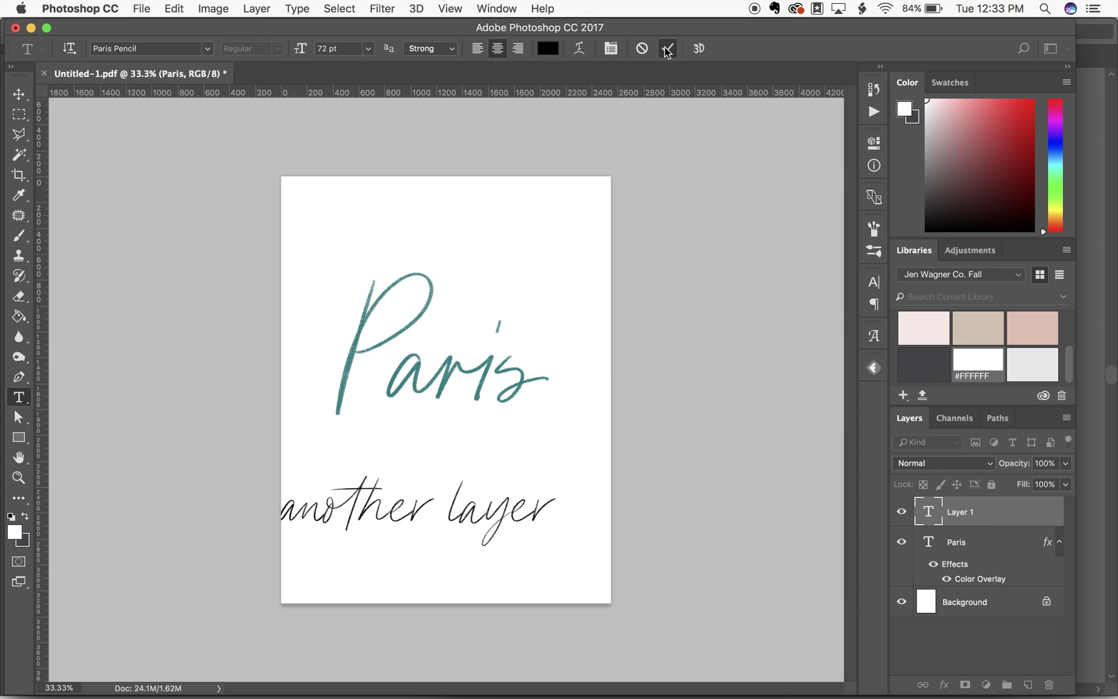
pyautogui.press('v')
pyautogui.moveTo(469, 539); pyautogui.dragTo(506, 537)
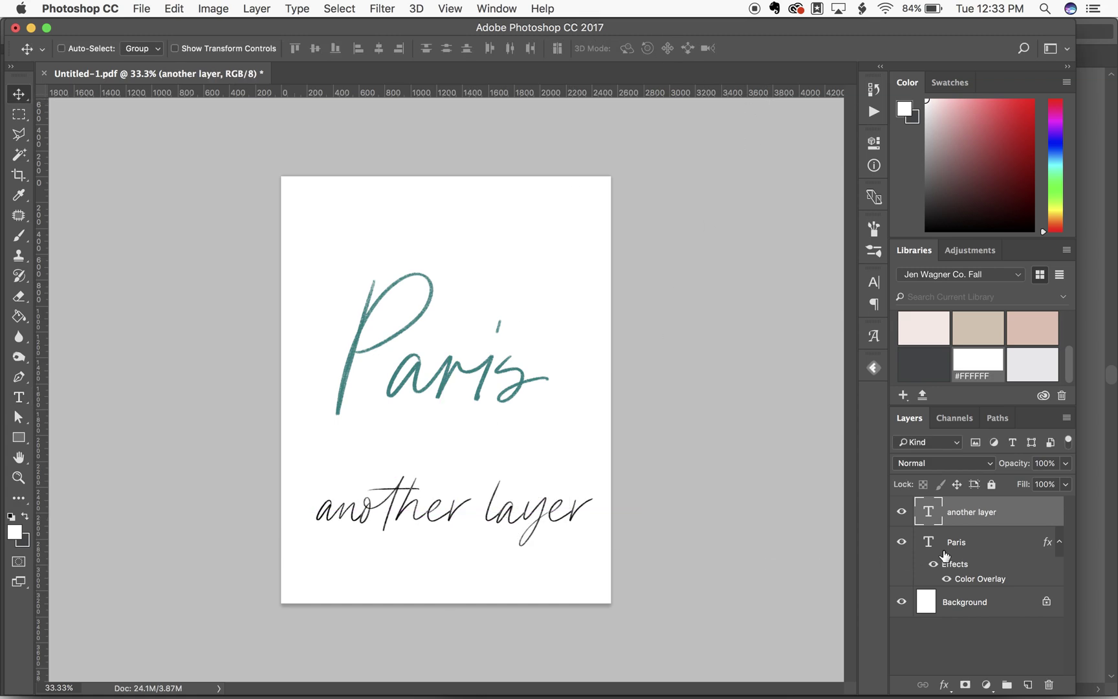
# Copy the Paris layer style onto 'another layer' and nudge that line up beneath Paris.
pyautogui.click(1002, 537)
pyautogui.rightClick(1002, 535)
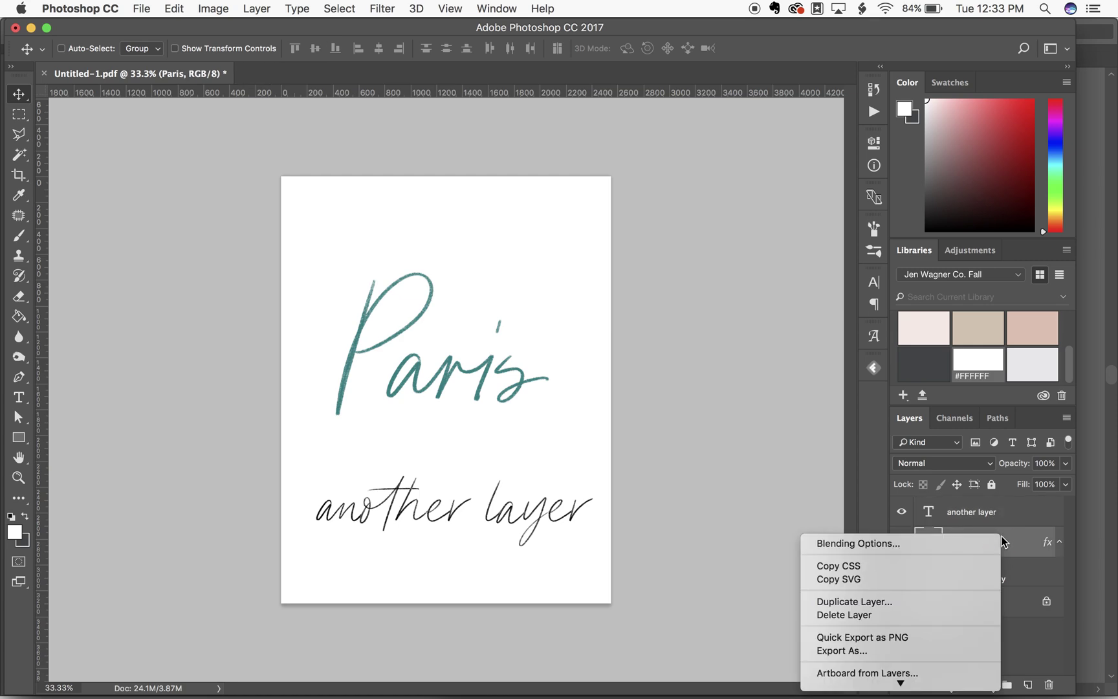
pyautogui.scroll(-10, 953, 577)
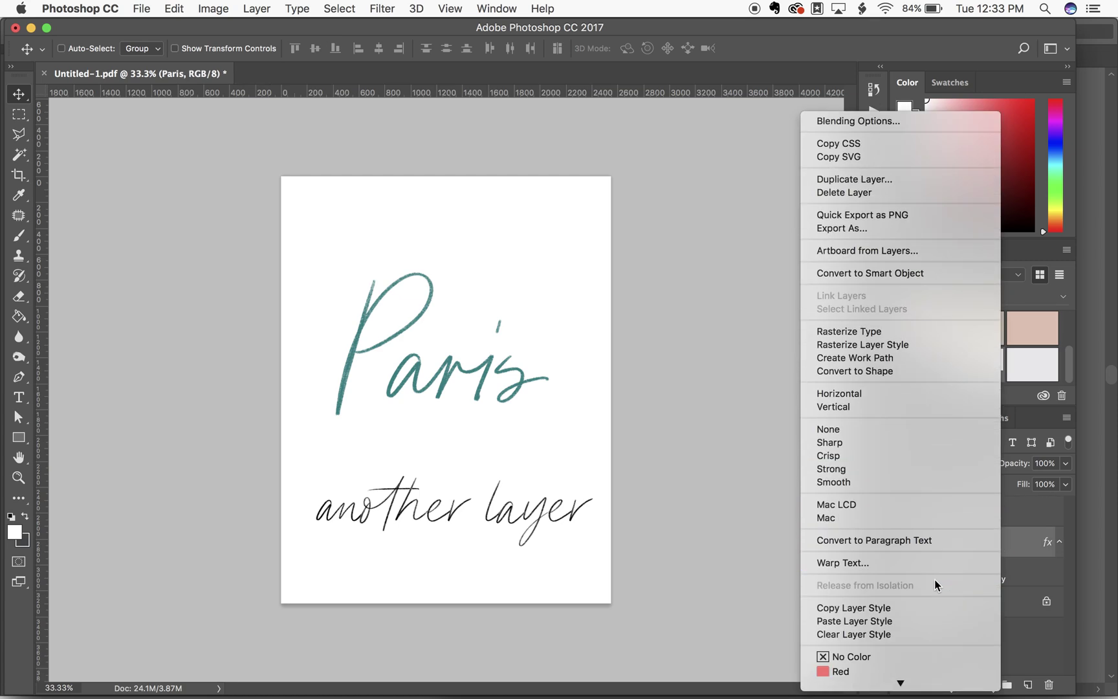
pyautogui.click(907, 608)
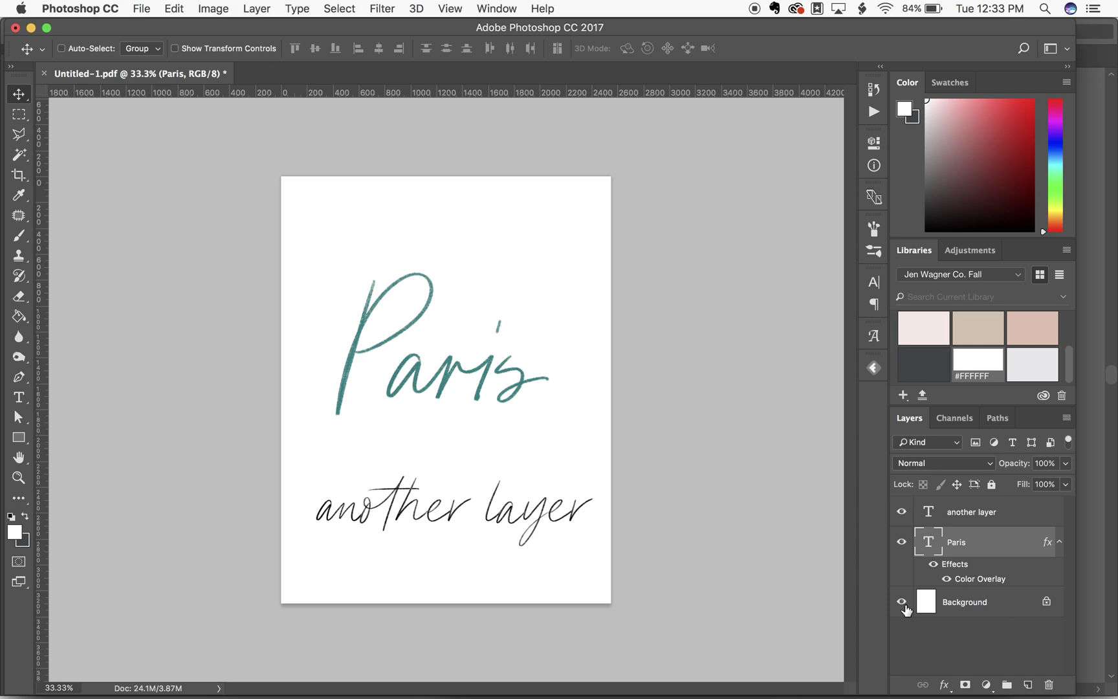
pyautogui.click(1025, 515)
pyautogui.rightClick(1025, 515)
pyautogui.scroll(-5, 910, 589)
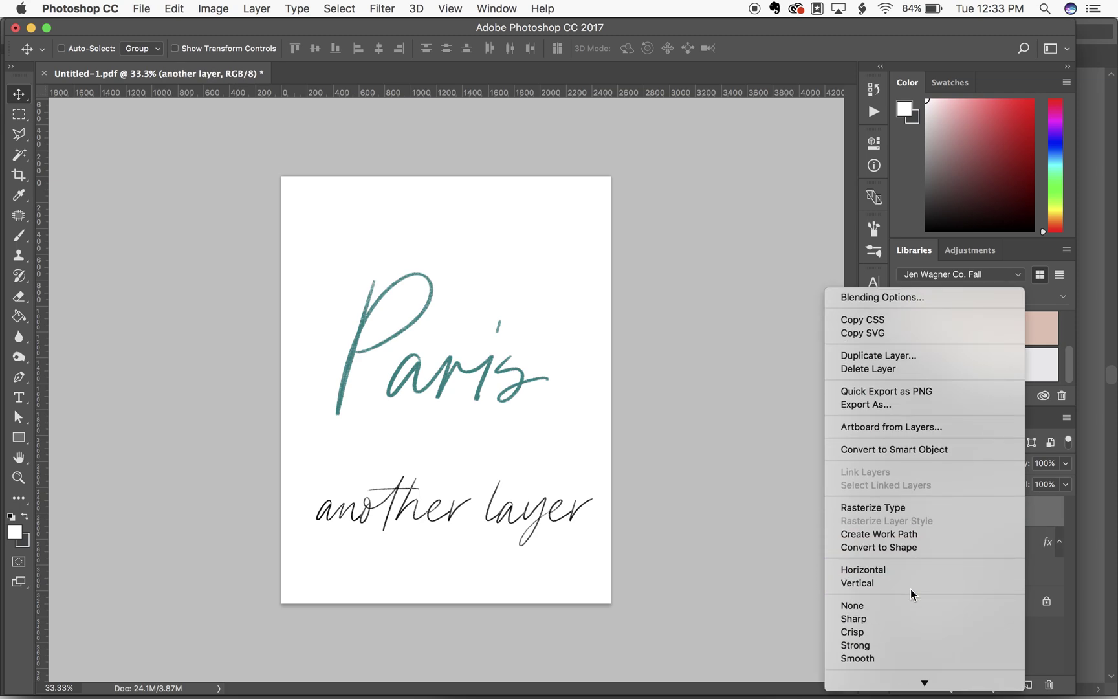
pyautogui.scroll(-5, 911, 589)
pyautogui.click(892, 586)
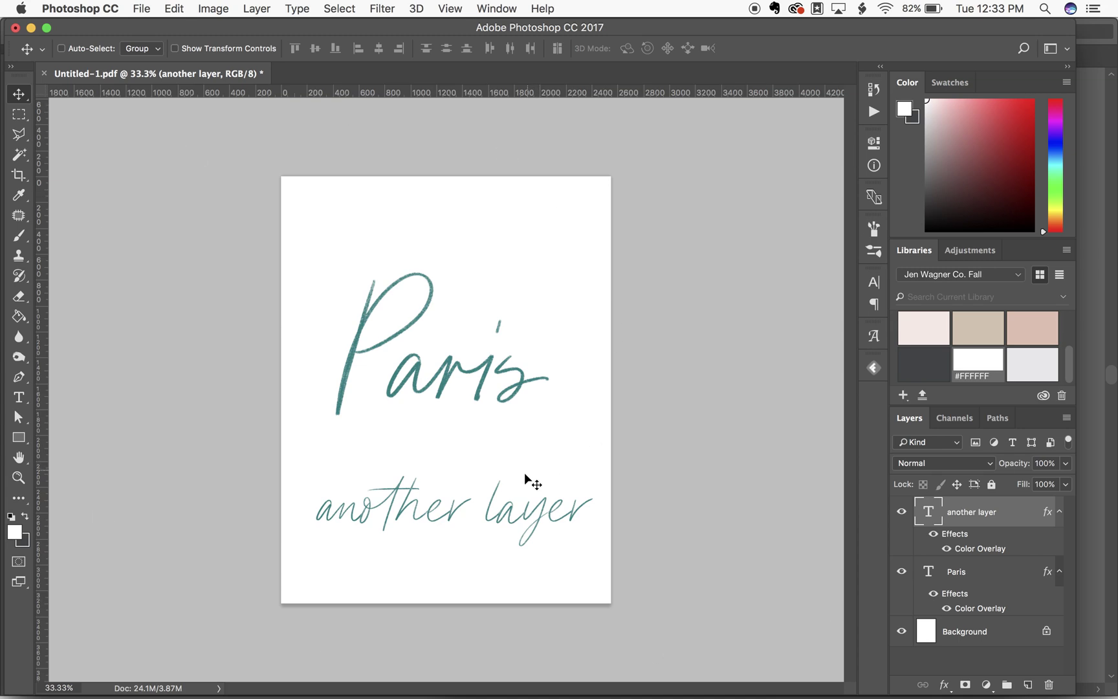
pyautogui.moveTo(470, 507); pyautogui.dragTo(467, 478)
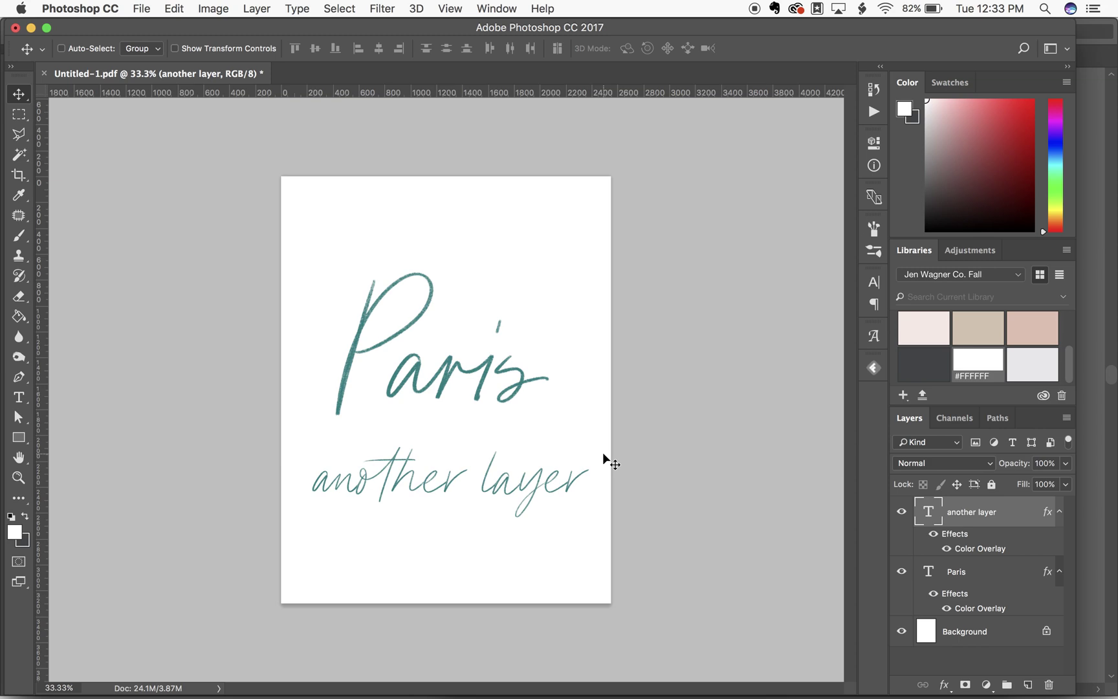
# Rasterize the 'another layer' type layer and start saving a copy as 'Untitled-1 copy.pdf'.
pyautogui.rightClick(1011, 514)
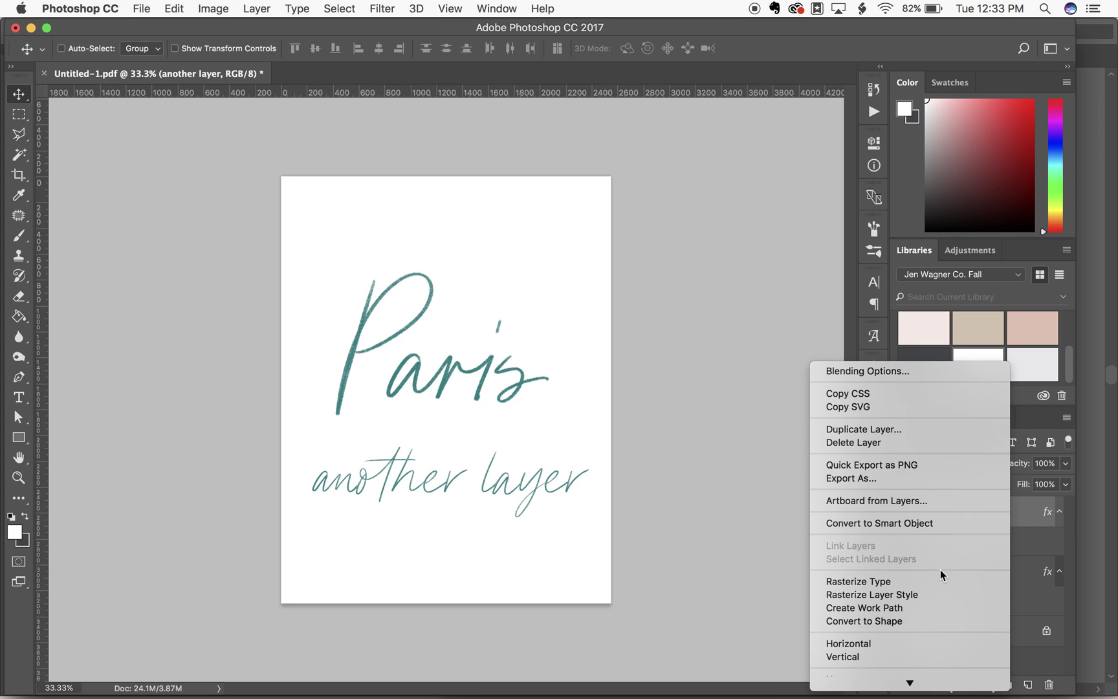
pyautogui.click(908, 585)
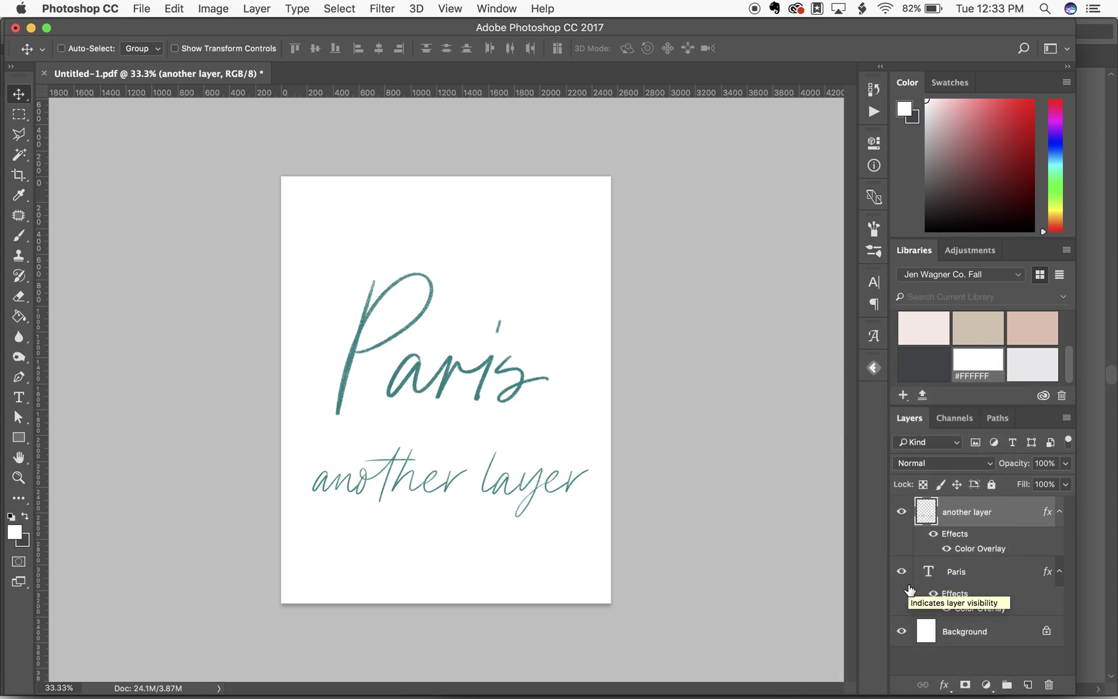
pyautogui.press('super+shift+s')
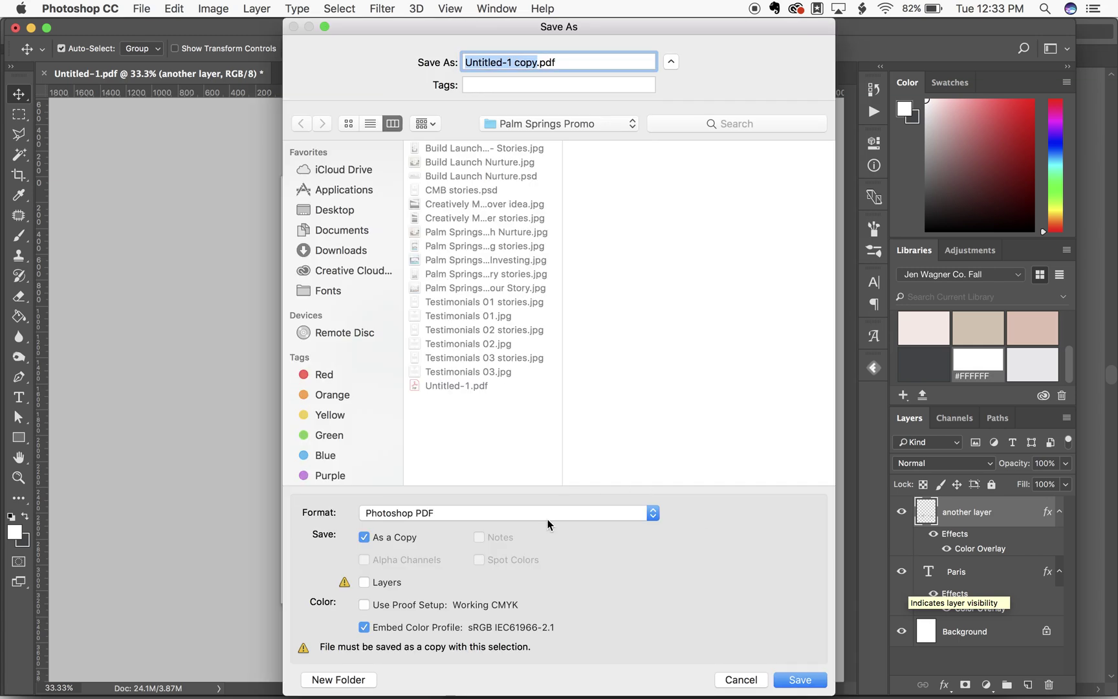
pyautogui.click(545, 512)
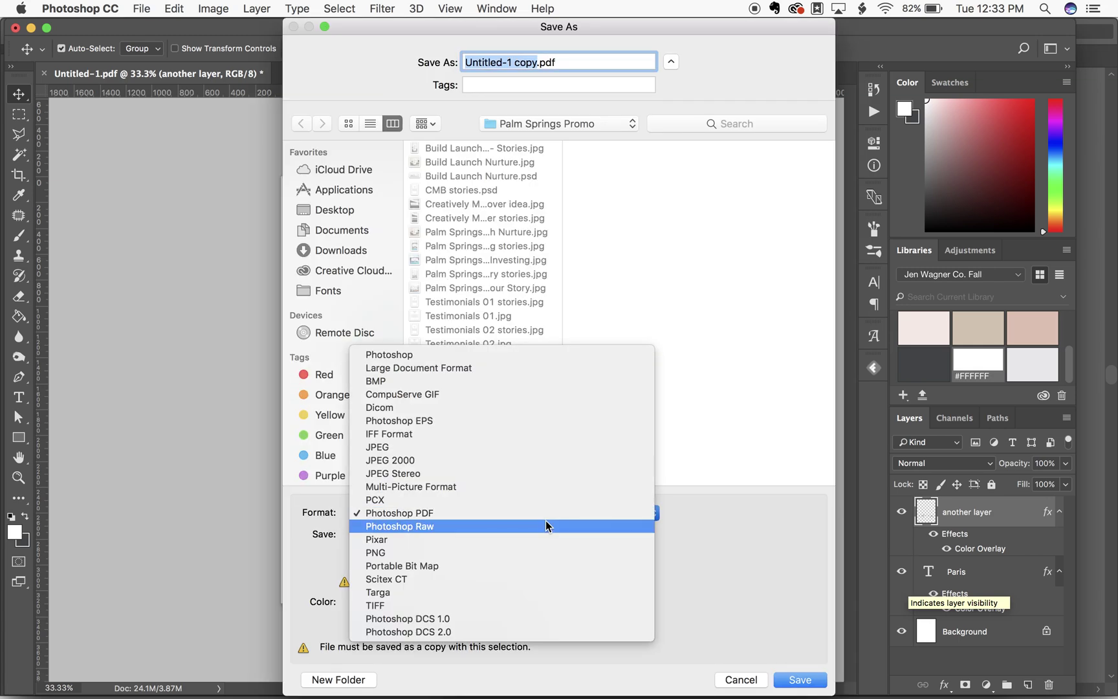
pyautogui.click(534, 512)
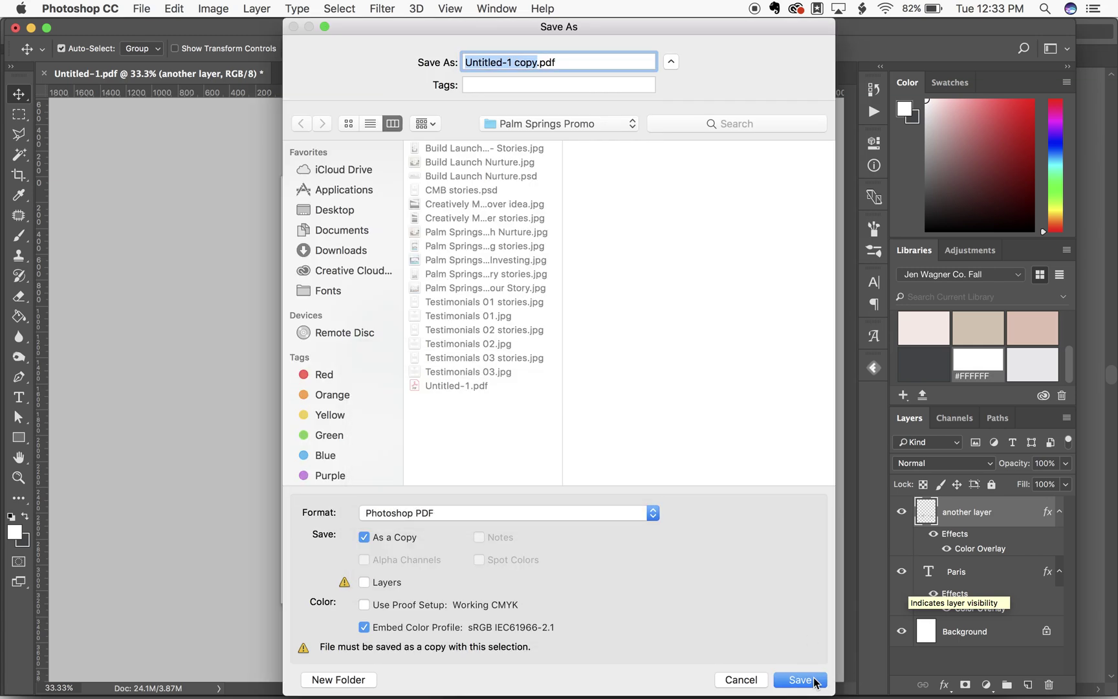
pyautogui.click(815, 681)
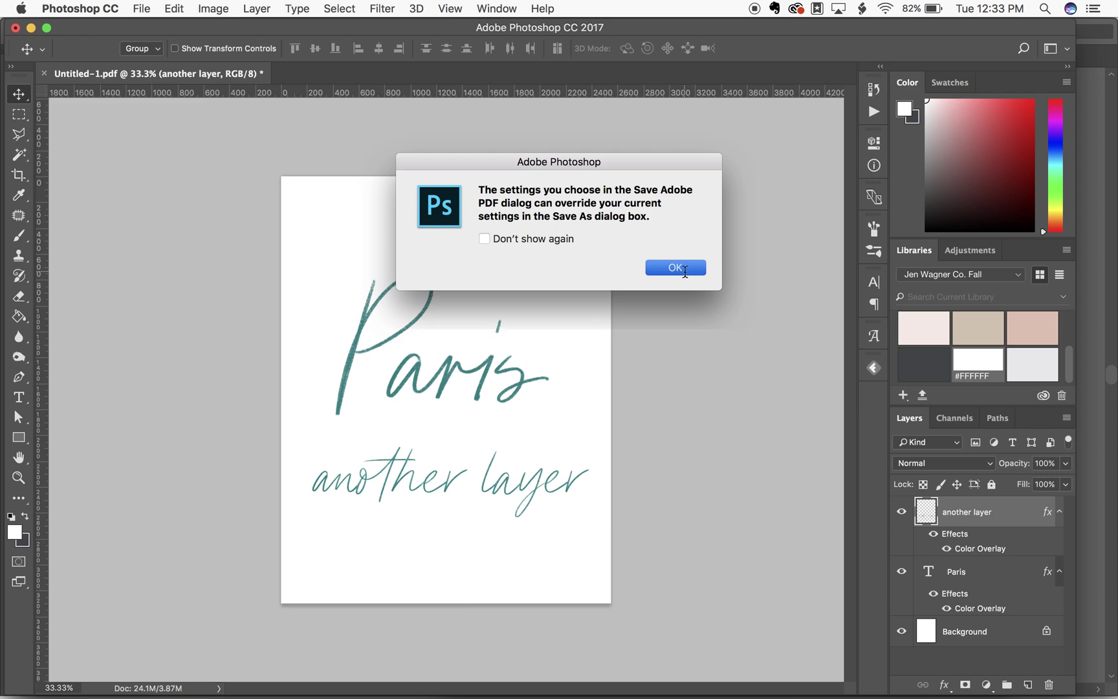
pyautogui.click(675, 268)
pyautogui.click(454, 342)
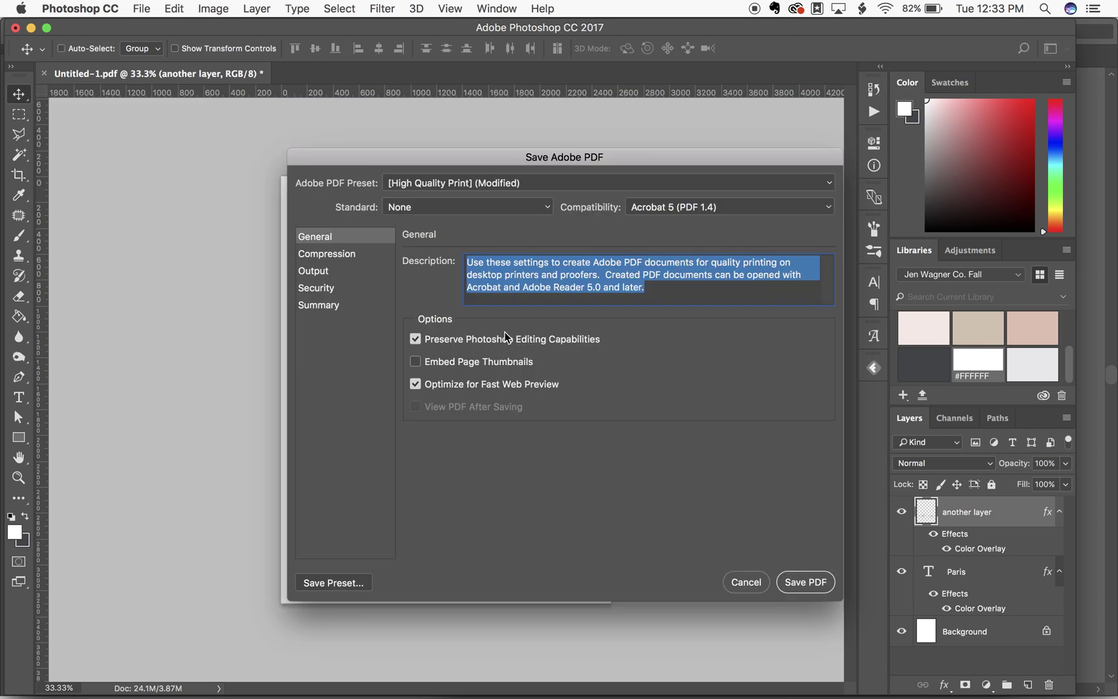
pyautogui.click(414, 341)
pyautogui.click(365, 262)
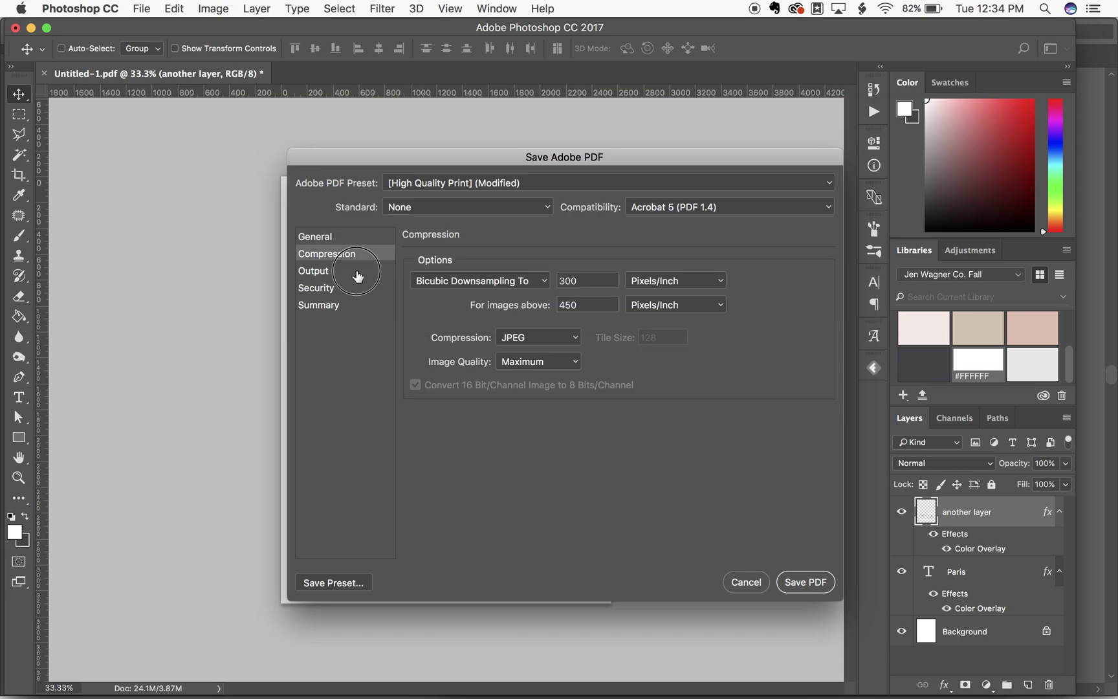
pyautogui.click(358, 269)
pyautogui.click(357, 289)
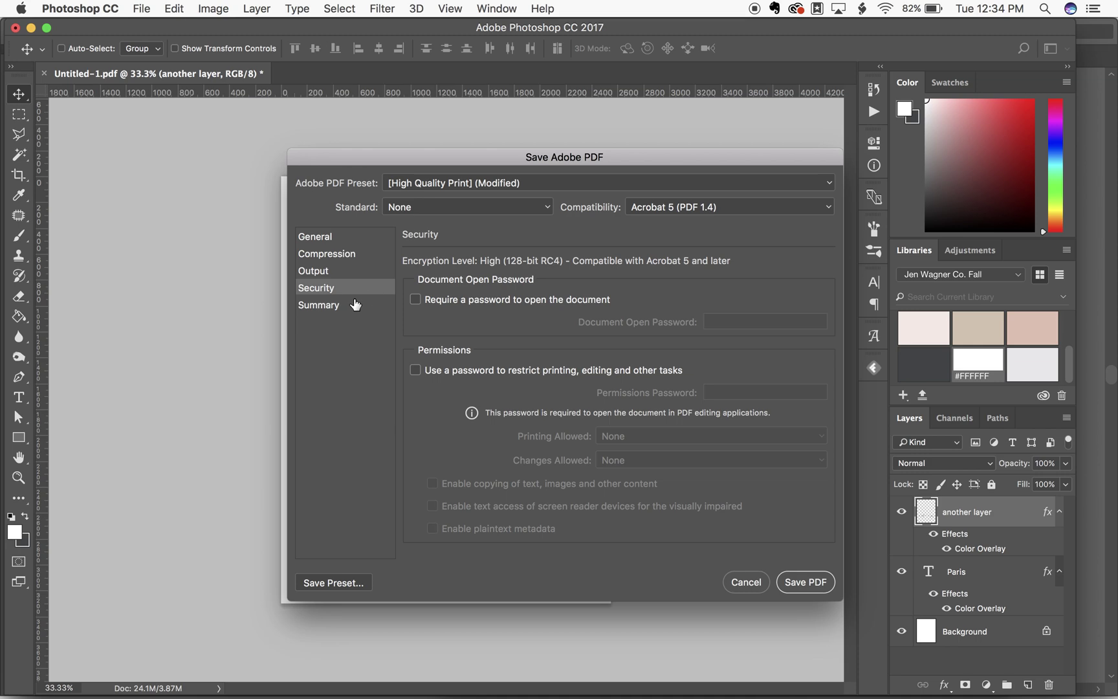
pyautogui.click(355, 304)
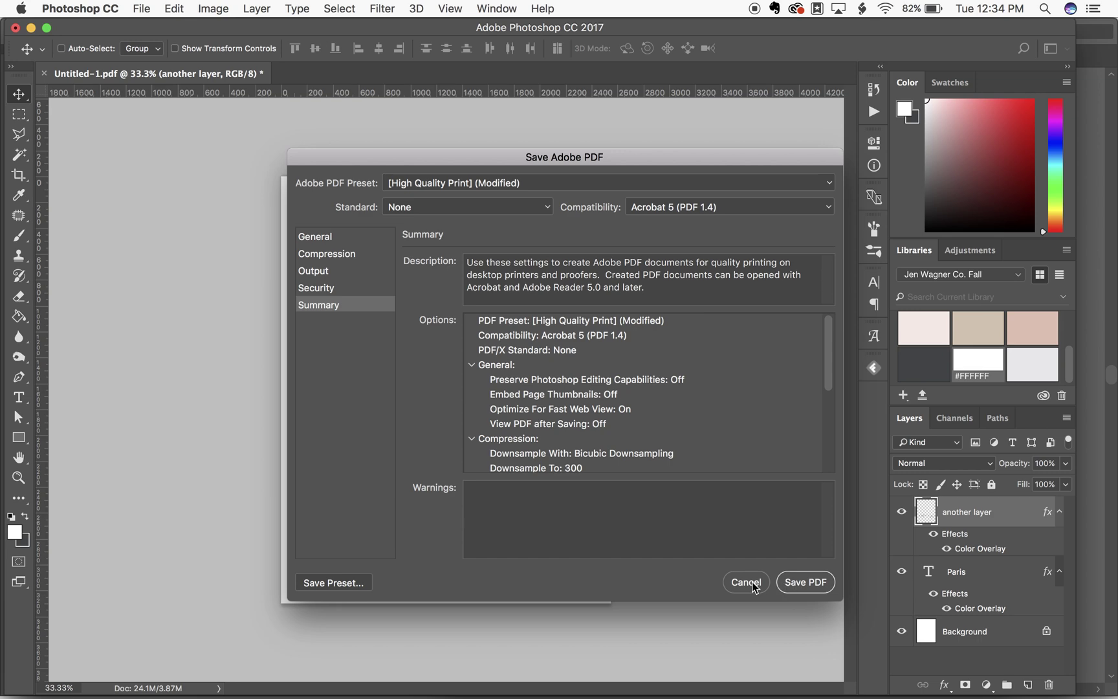
pyautogui.click(730, 582)
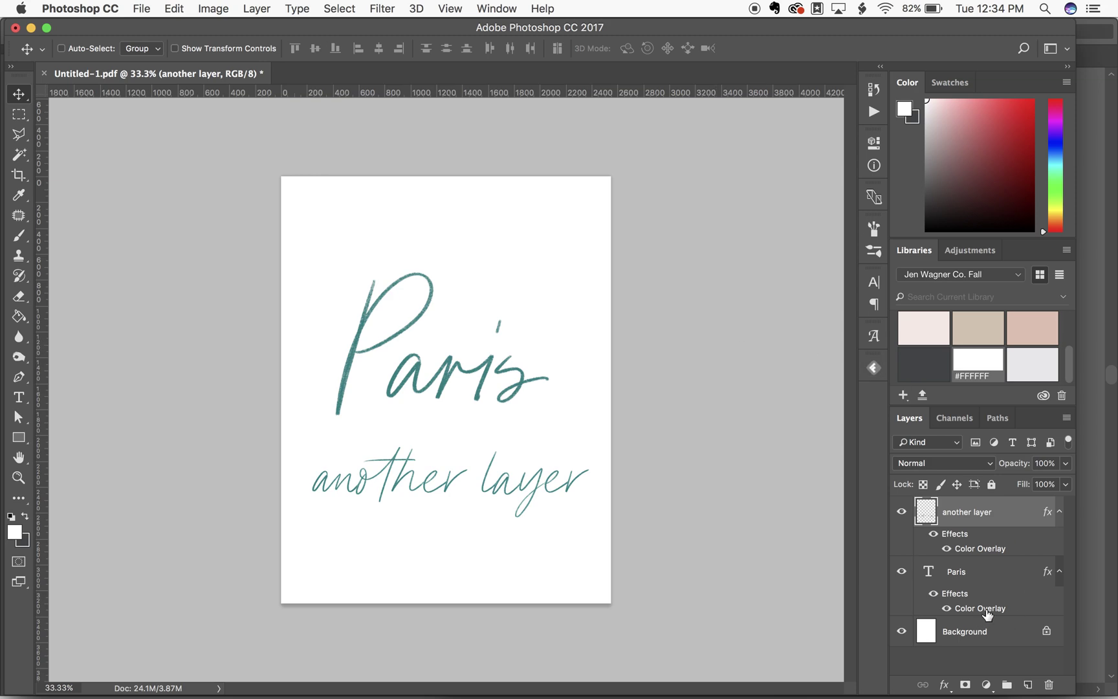
# Duplicate and undo the Paris layer, select 'another layer', then switch toward Illustrator.
pyautogui.click(1015, 579)
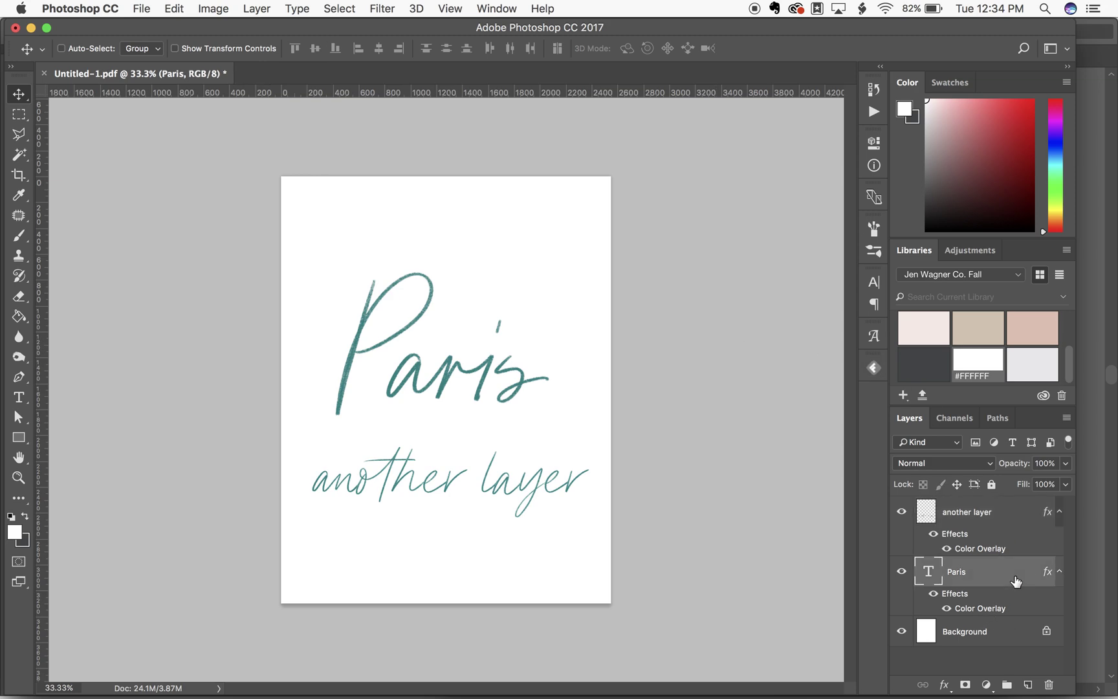
pyautogui.press('super+j')
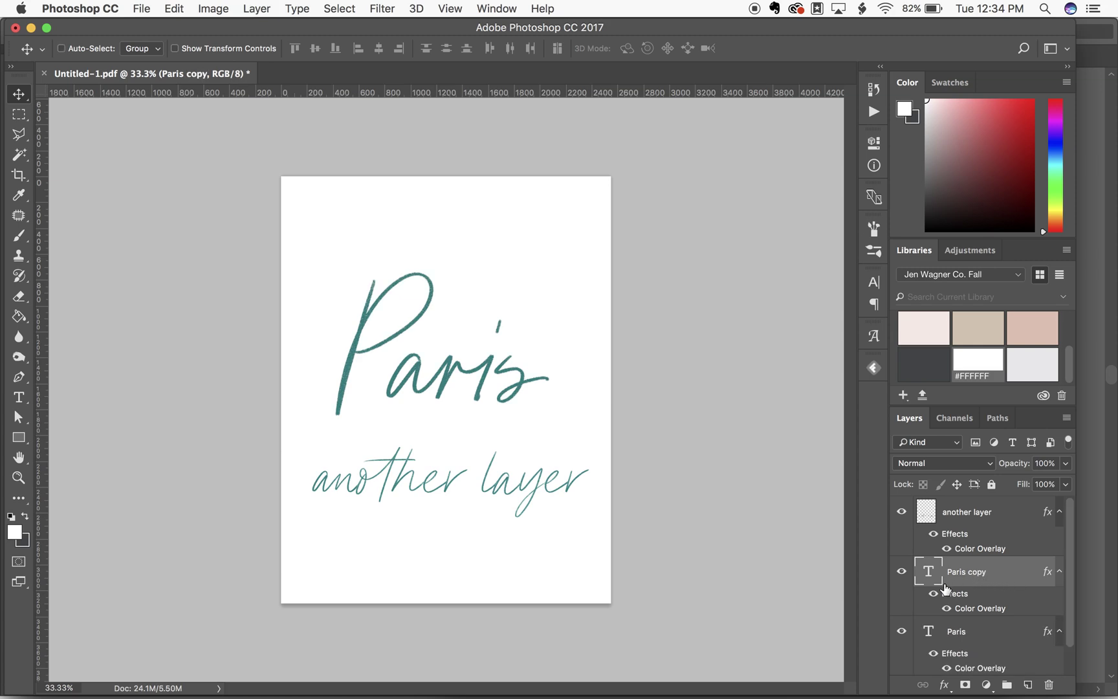
pyautogui.press('super+z')
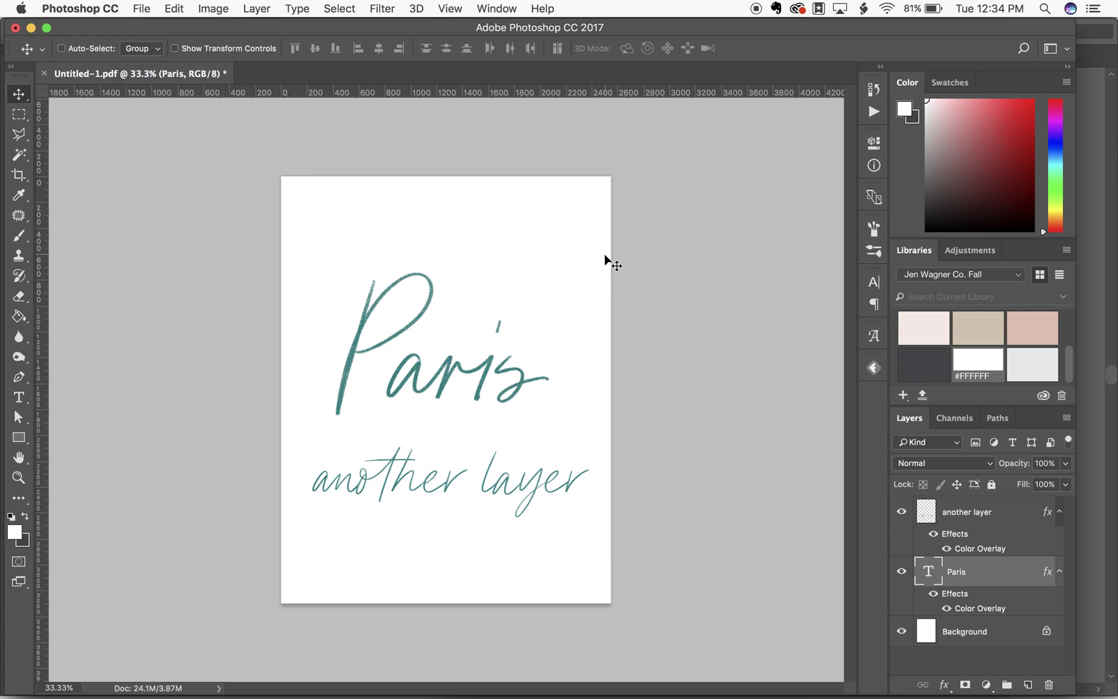
pyautogui.click(998, 505)
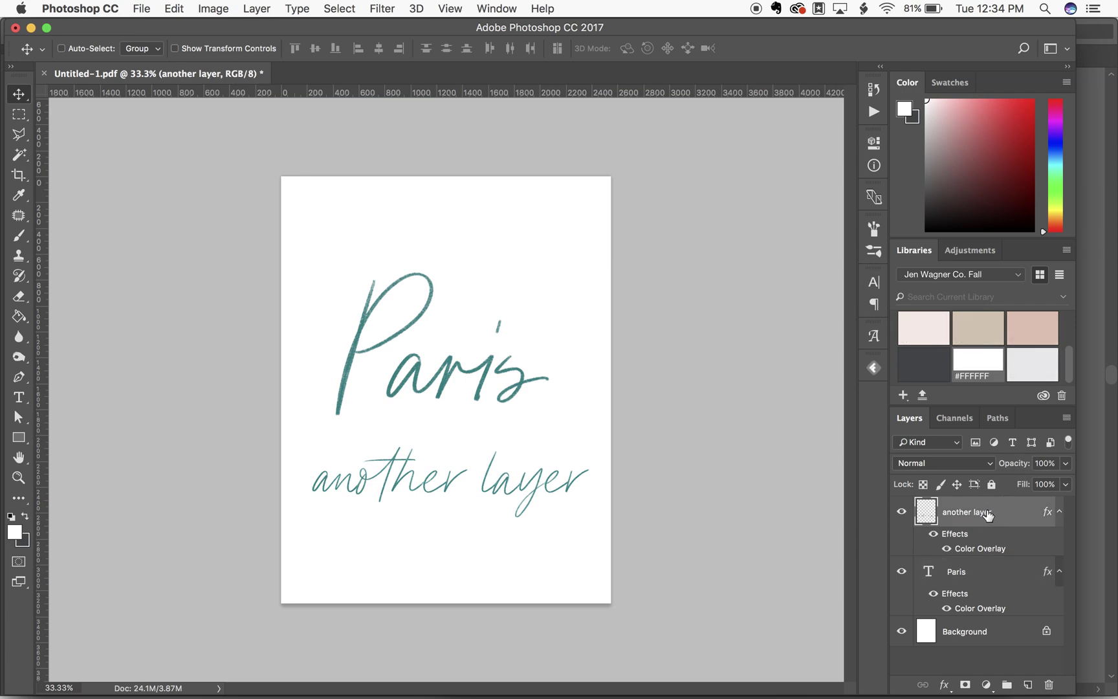
pyautogui.press('super+Tab')
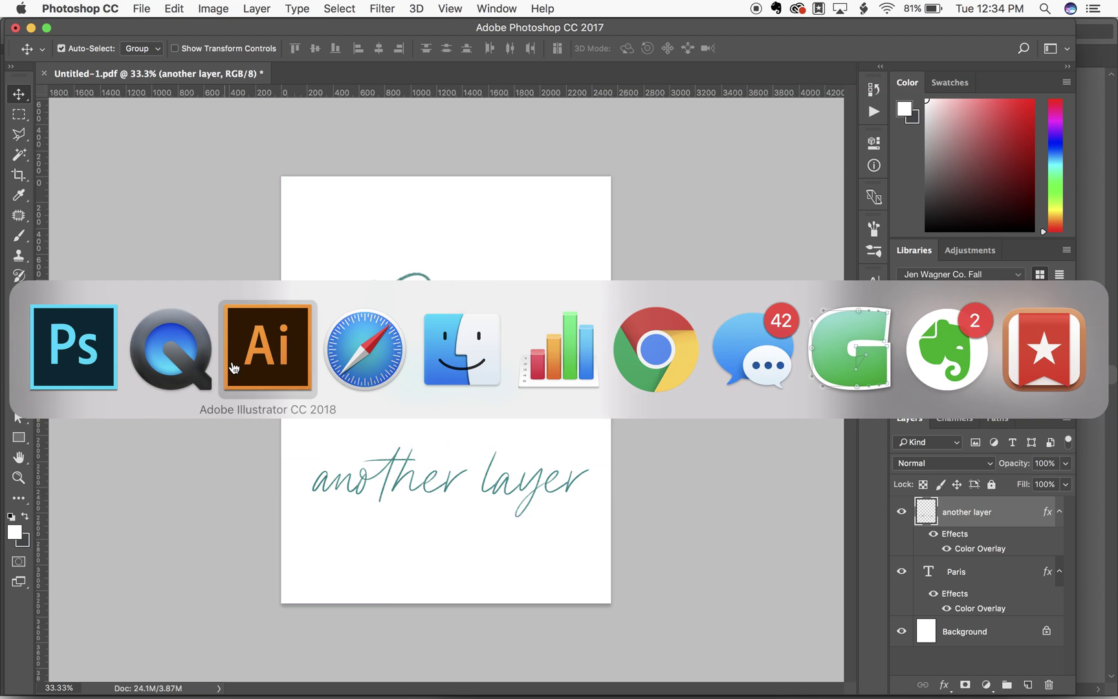
pyautogui.click(234, 368)
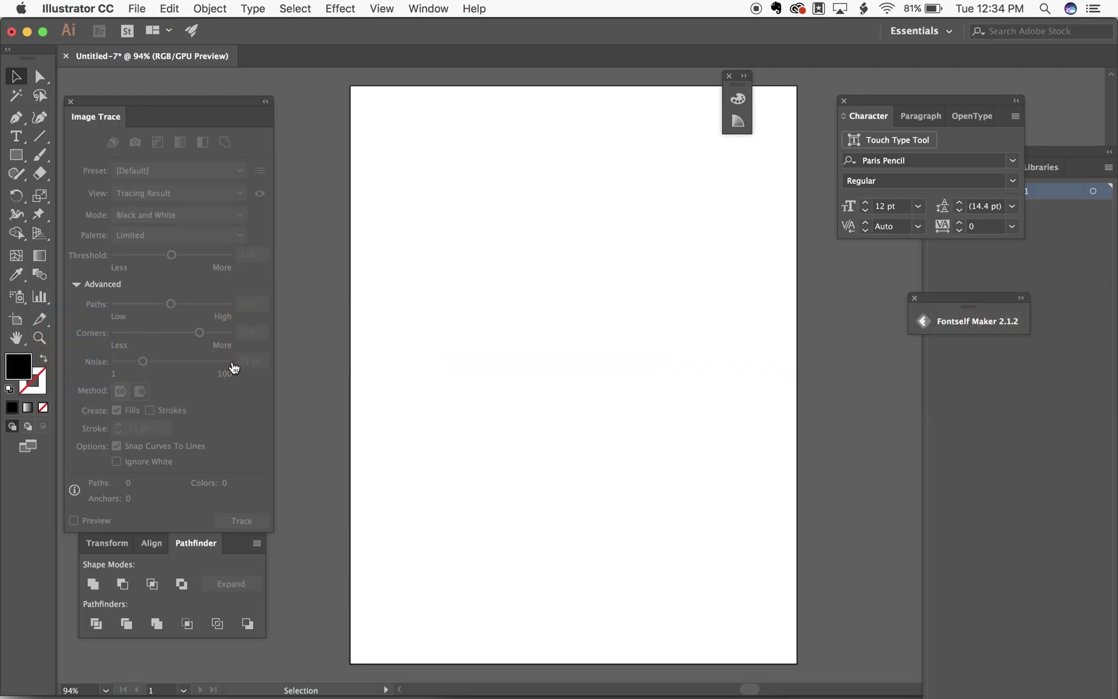
pyautogui.click(548, 333)
pyautogui.press('Escape')
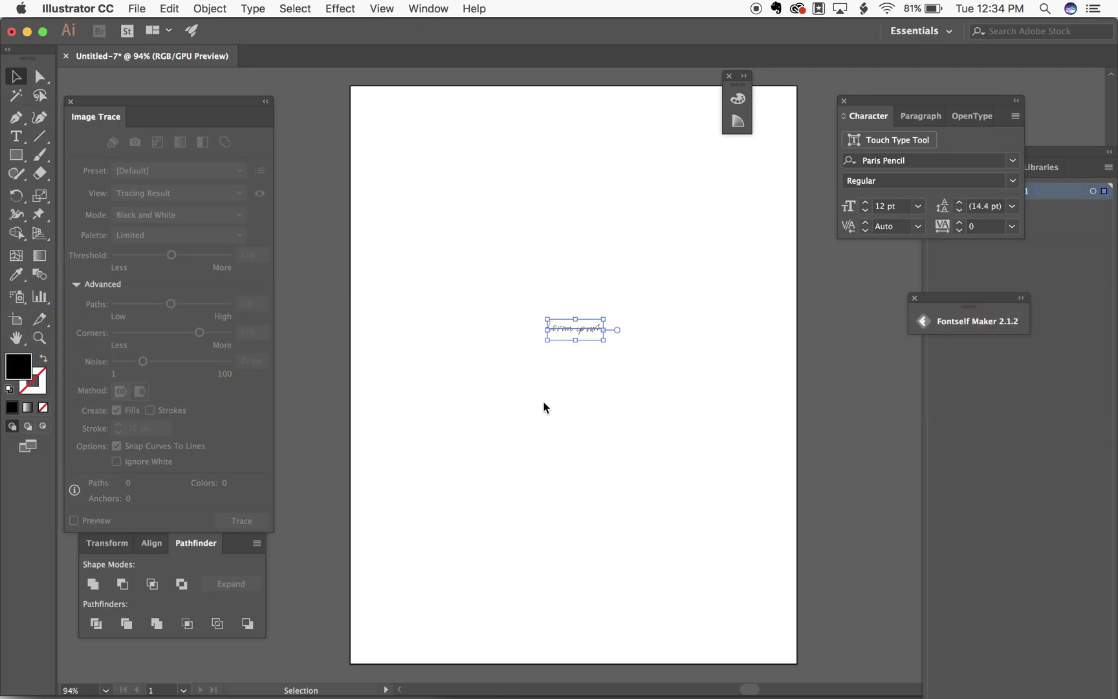
pyautogui.moveTo(604, 341); pyautogui.dragTo(783, 484)
pyautogui.click(713, 494)
pyautogui.click(691, 365)
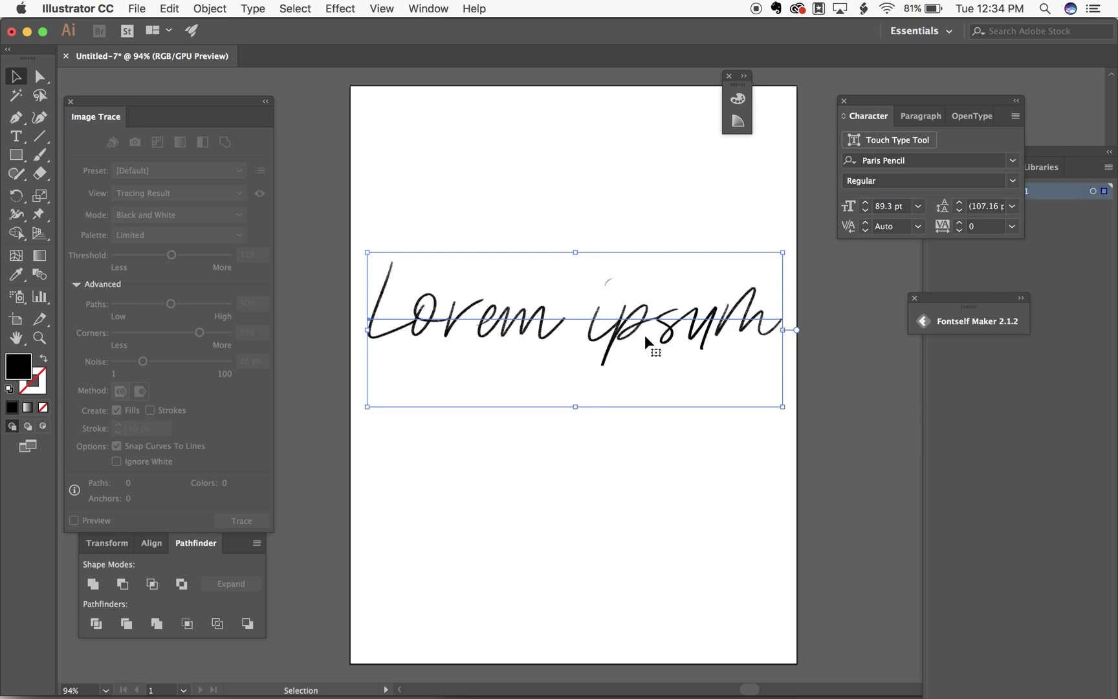
pyautogui.click(587, 156)
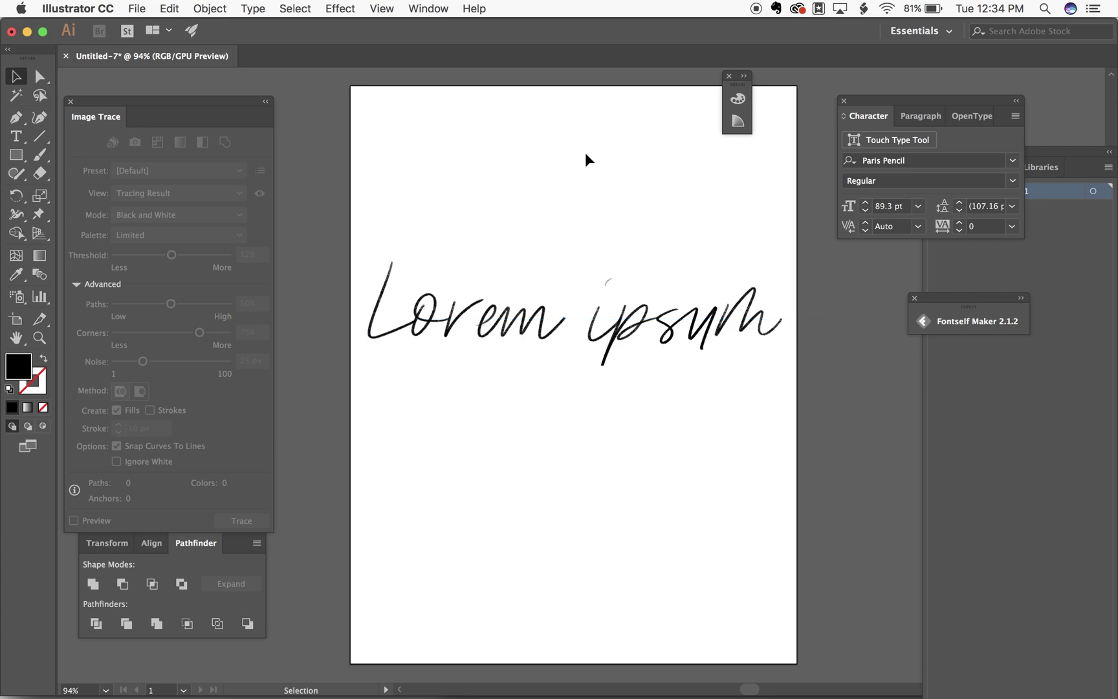
pyautogui.click(464, 346)
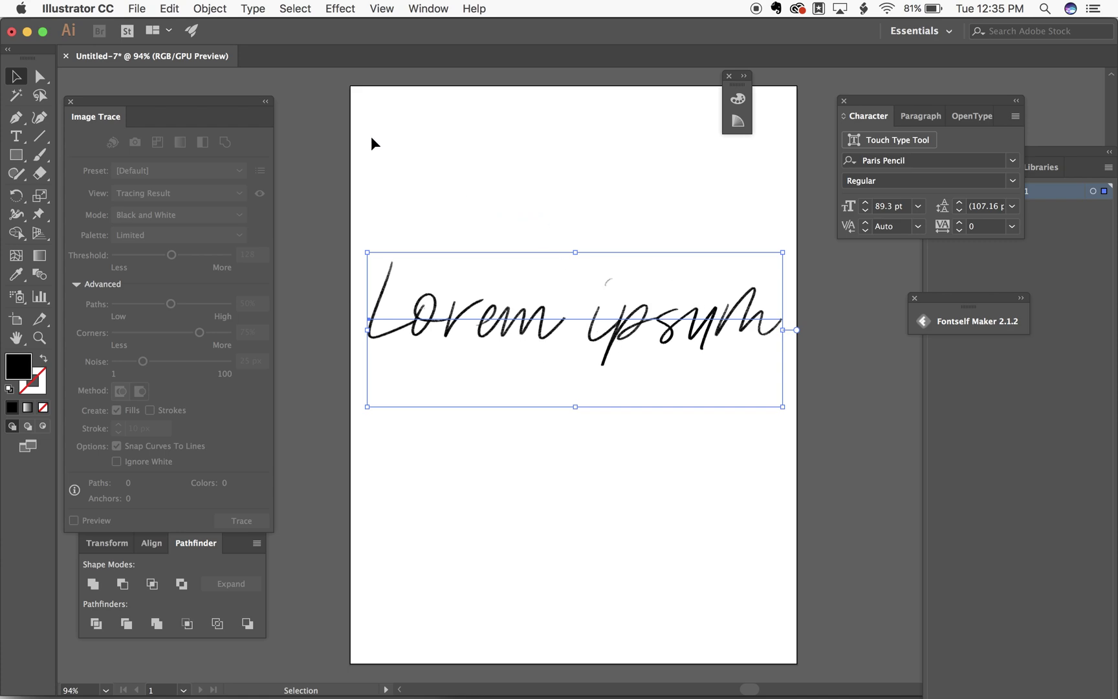
# Rasterize the lettering with RGB, High (300 ppi) and a transparent background.
pyautogui.click(210, 9)
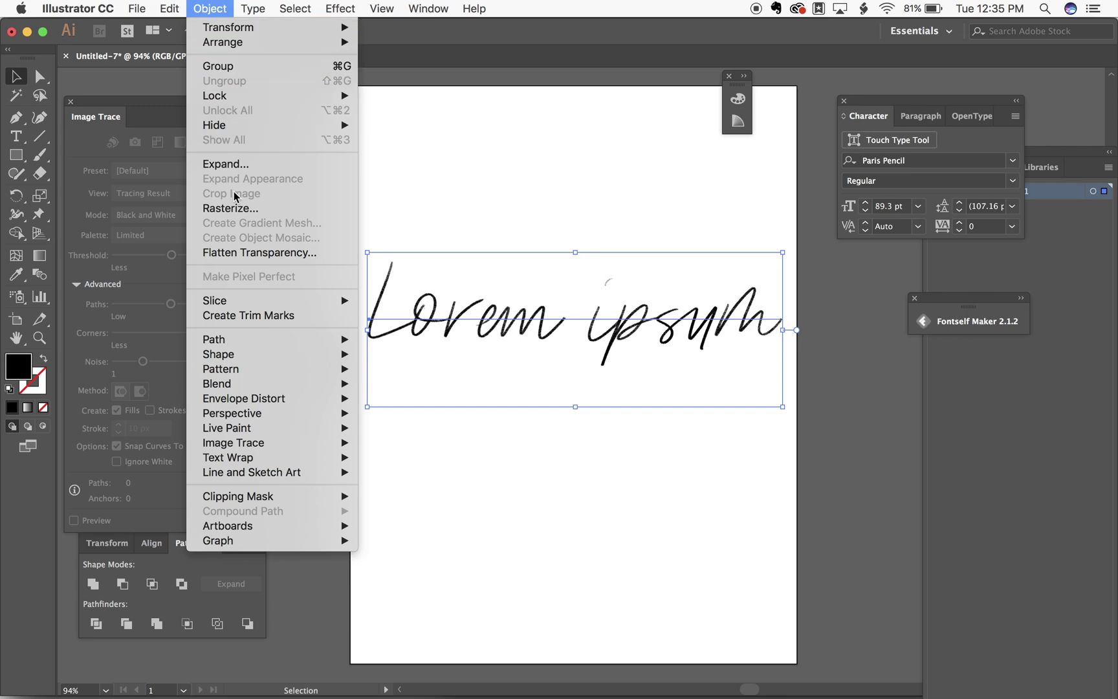
pyautogui.click(235, 213)
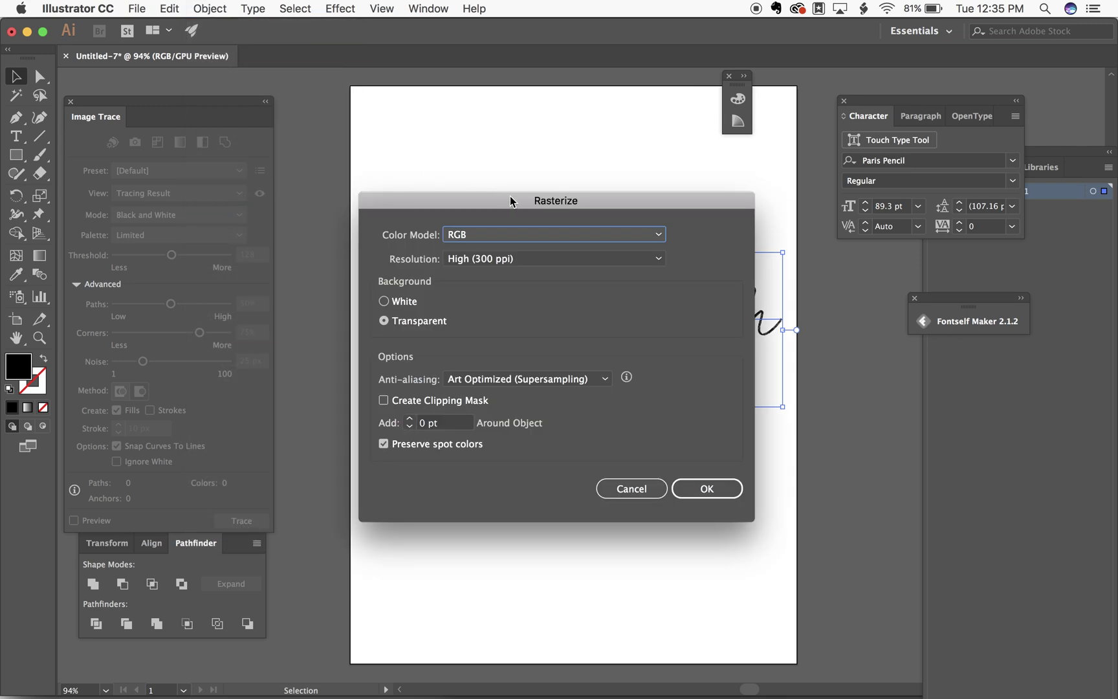
pyautogui.click(525, 237)
pyautogui.click(524, 246)
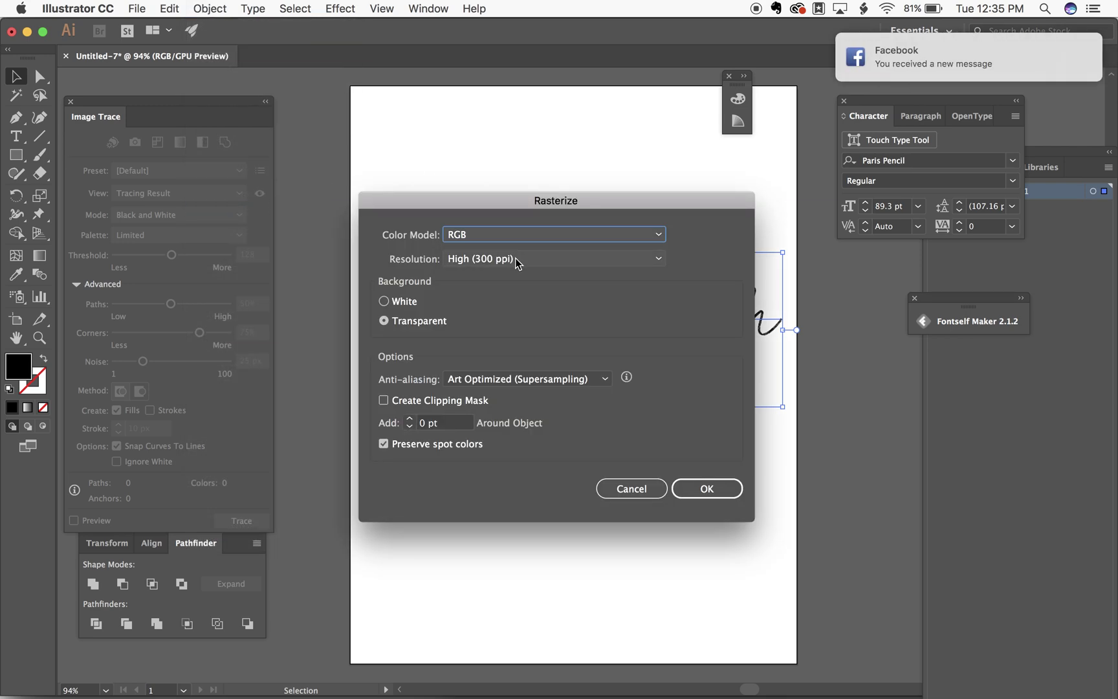
pyautogui.click(518, 261)
pyautogui.click(514, 309)
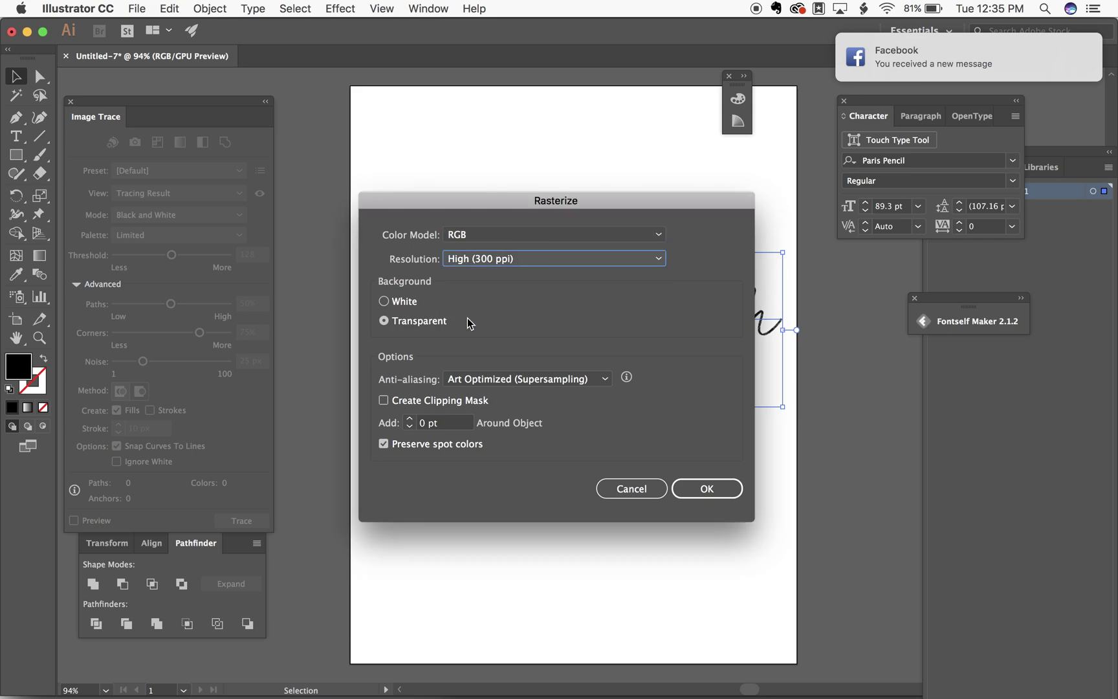
pyautogui.click(723, 492)
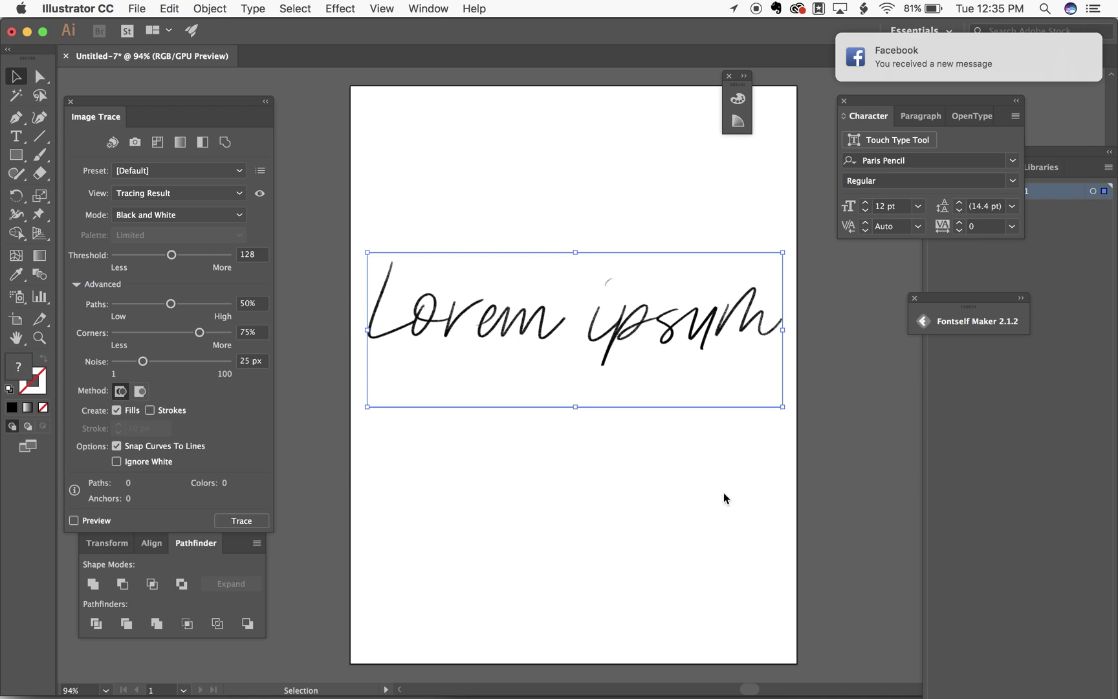
# Discard a stray text point and reselect the rasterized 'Lorem ipsum' image.
pyautogui.press('t')
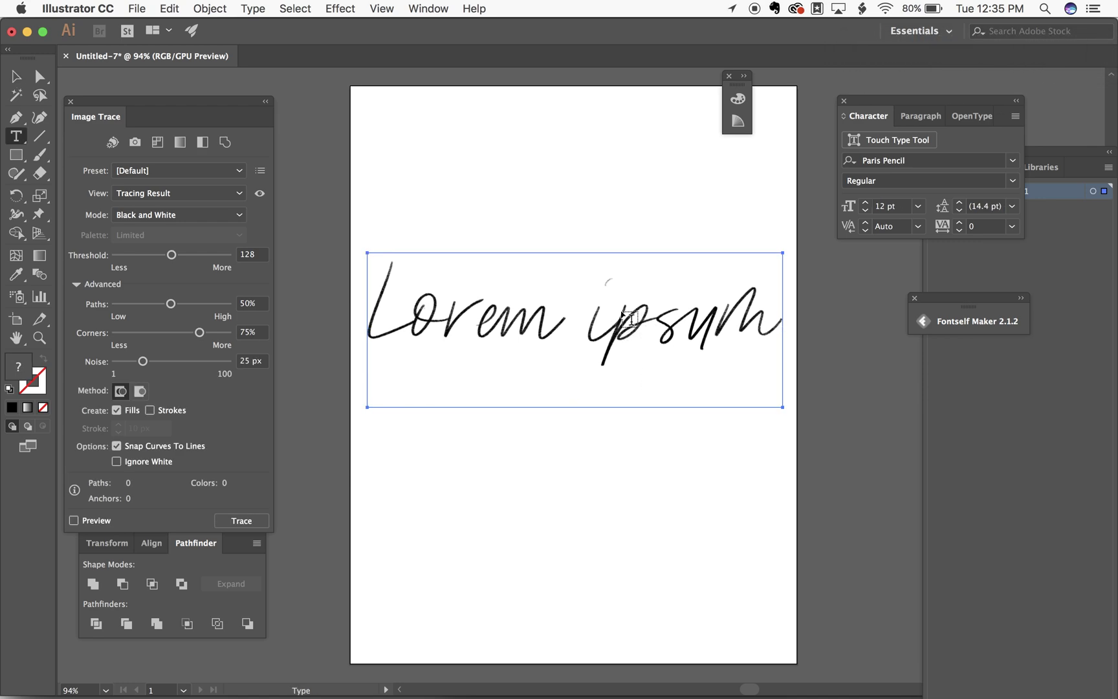
pyautogui.click(660, 317)
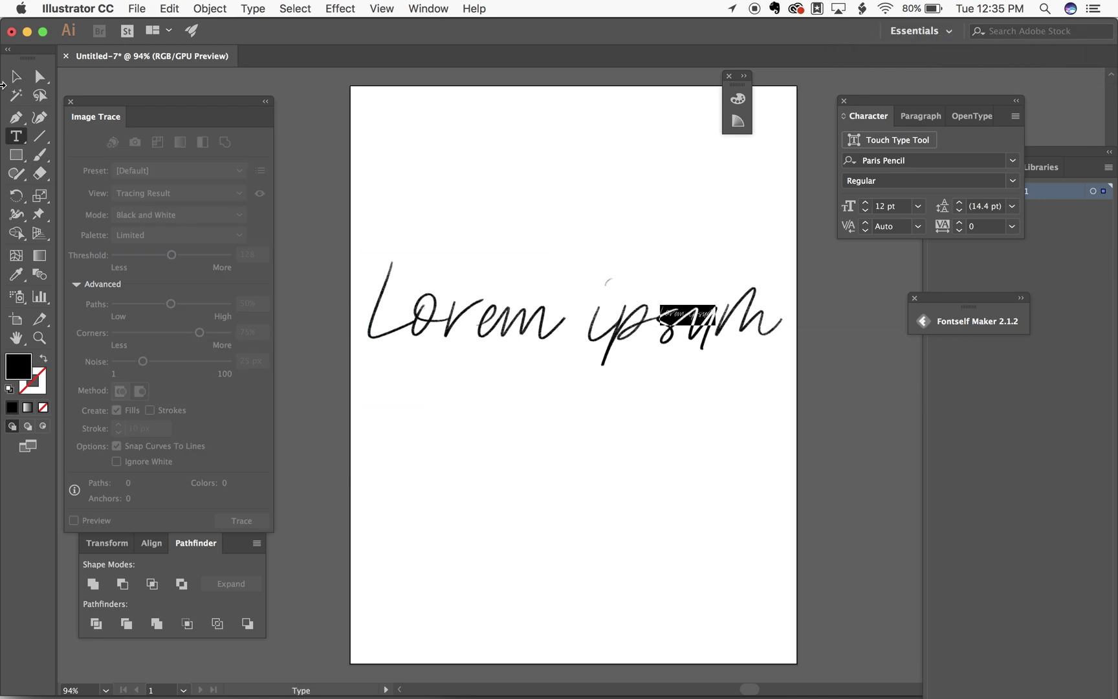
pyautogui.click(17, 78)
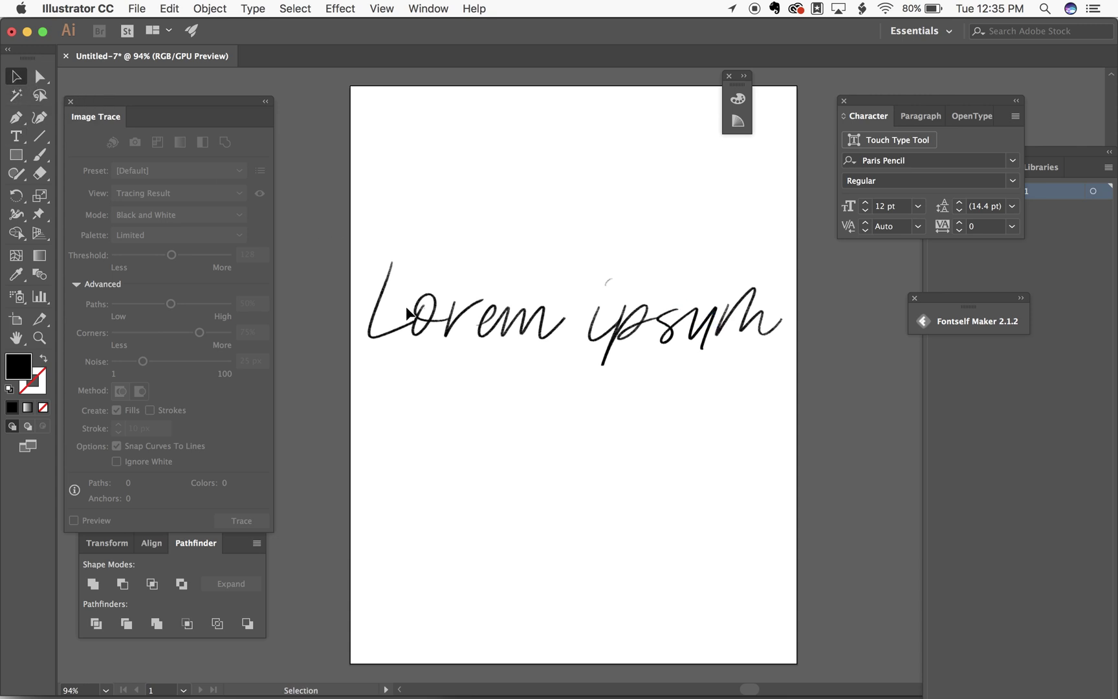
pyautogui.click(469, 338)
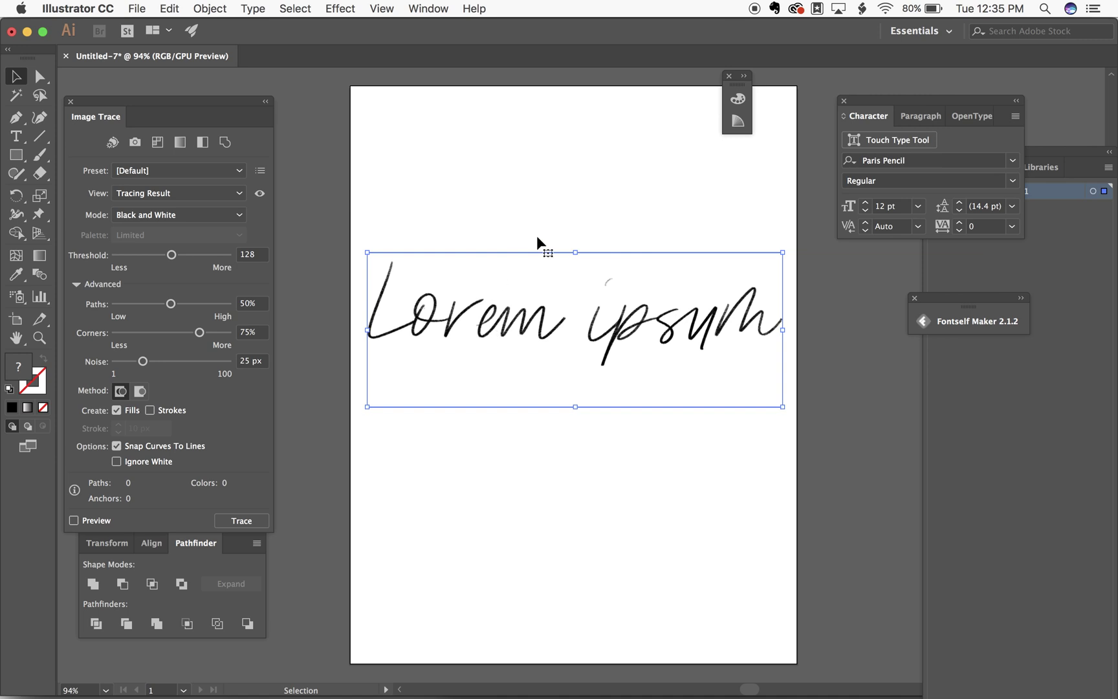
pyautogui.click(178, 8)
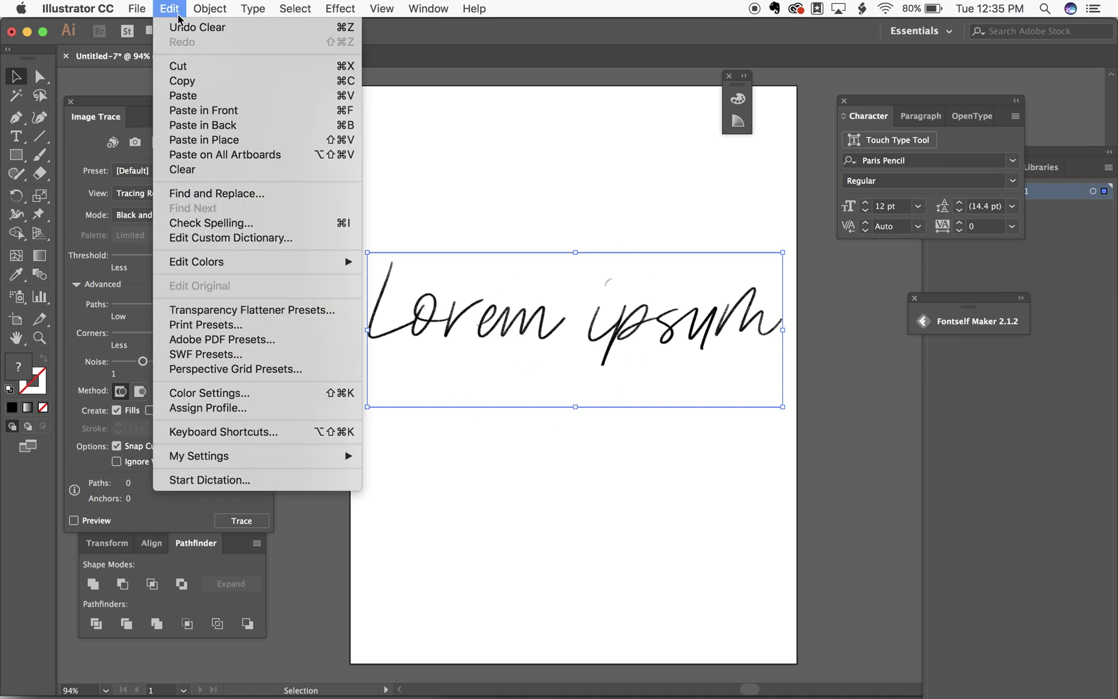
# Adjust the lettering's color balance with preview to Red 55%, Green 38%, Blue 75%.
pyautogui.moveTo(304, 263)
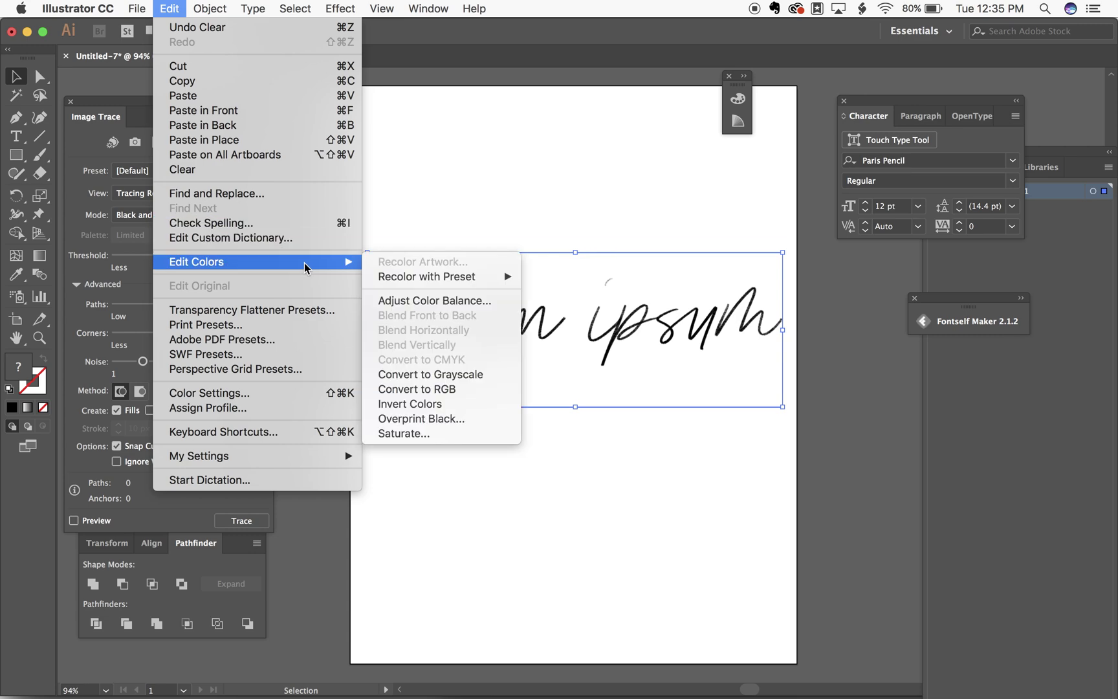
pyautogui.click(389, 300)
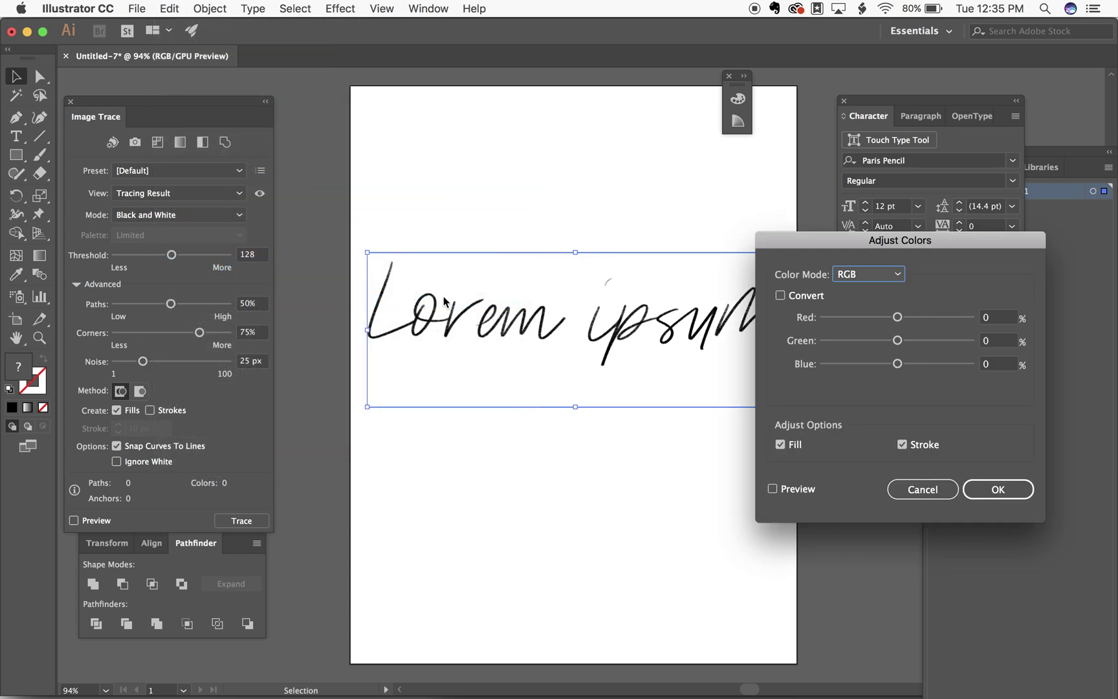
pyautogui.click(774, 490)
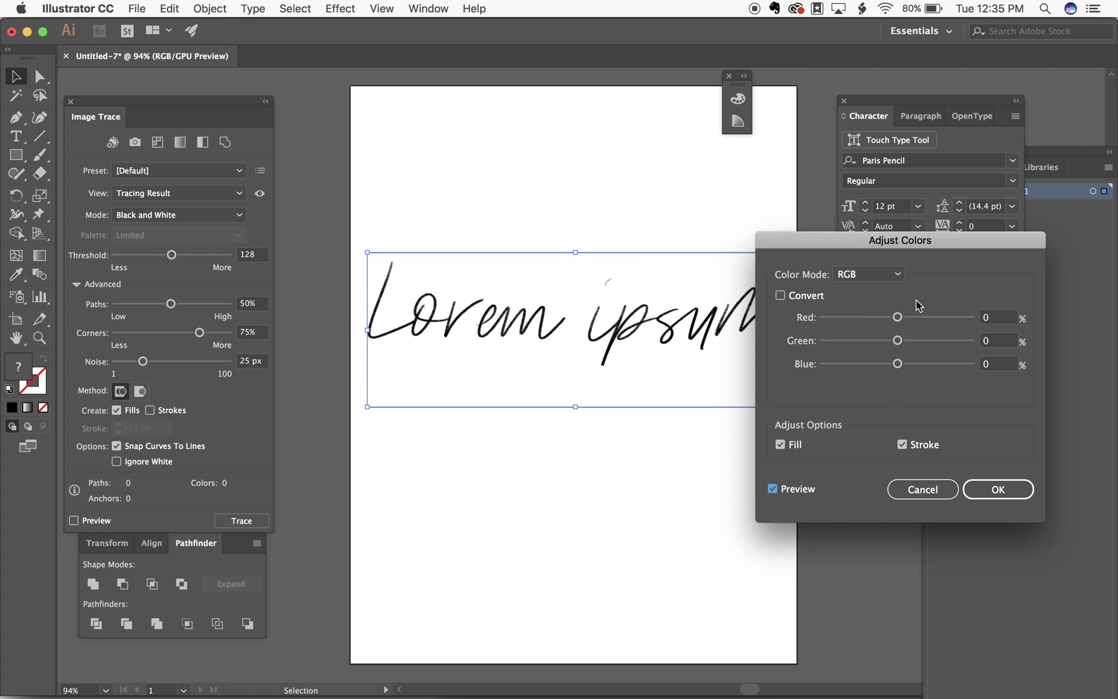
pyautogui.moveTo(897, 317); pyautogui.dragTo(854, 370)
pyautogui.moveTo(919, 341); pyautogui.dragTo(879, 341)
pyautogui.moveTo(946, 318)
pyautogui.mouseDown()
pyautogui.moveTo(822, 317)
pyautogui.moveTo(936, 317)
pyautogui.mouseUp()
pyautogui.moveTo(879, 341); pyautogui.dragTo(924, 341)
pyautogui.moveTo(854, 364); pyautogui.dragTo(952, 368)
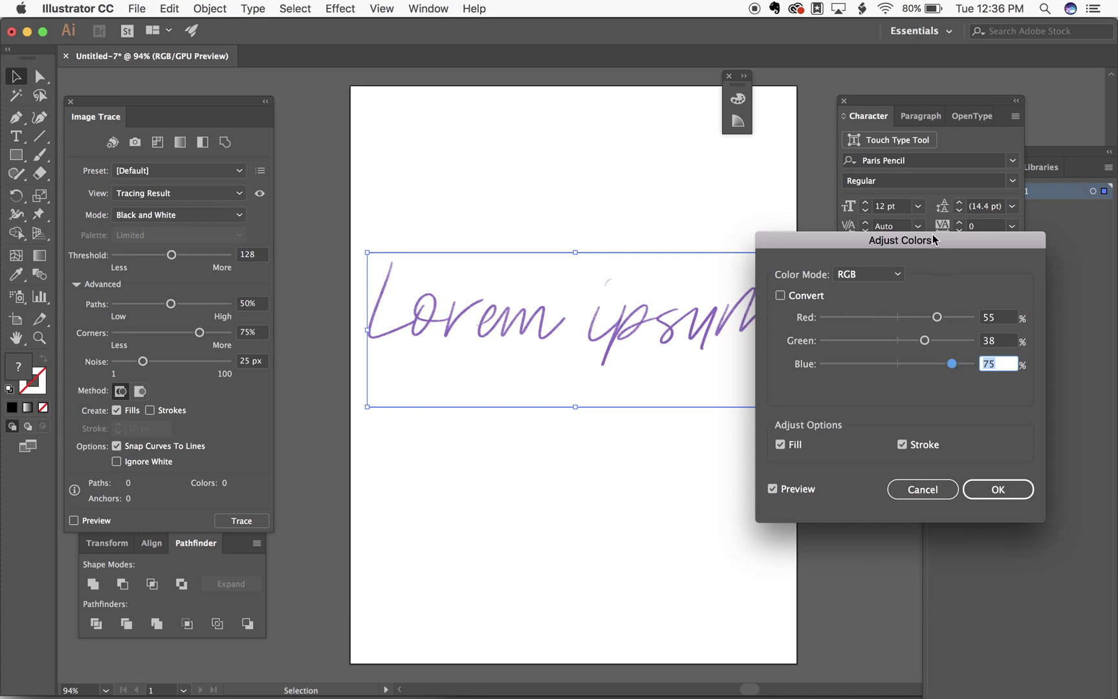
pyautogui.moveTo(936, 240); pyautogui.dragTo(865, 149)
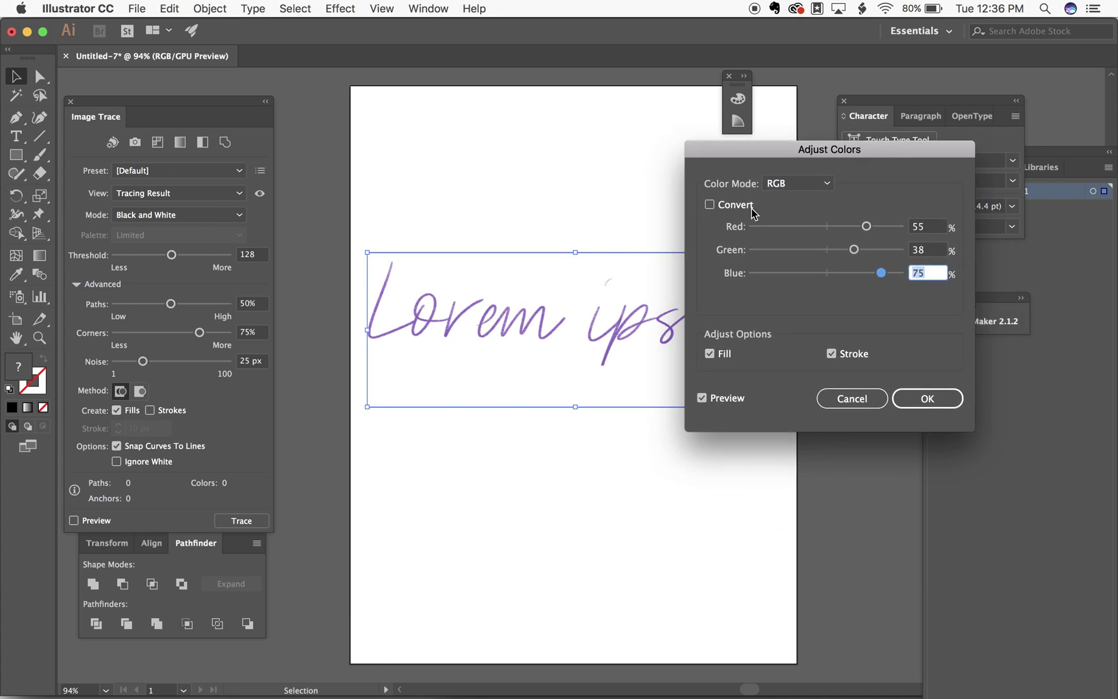
pyautogui.click(917, 398)
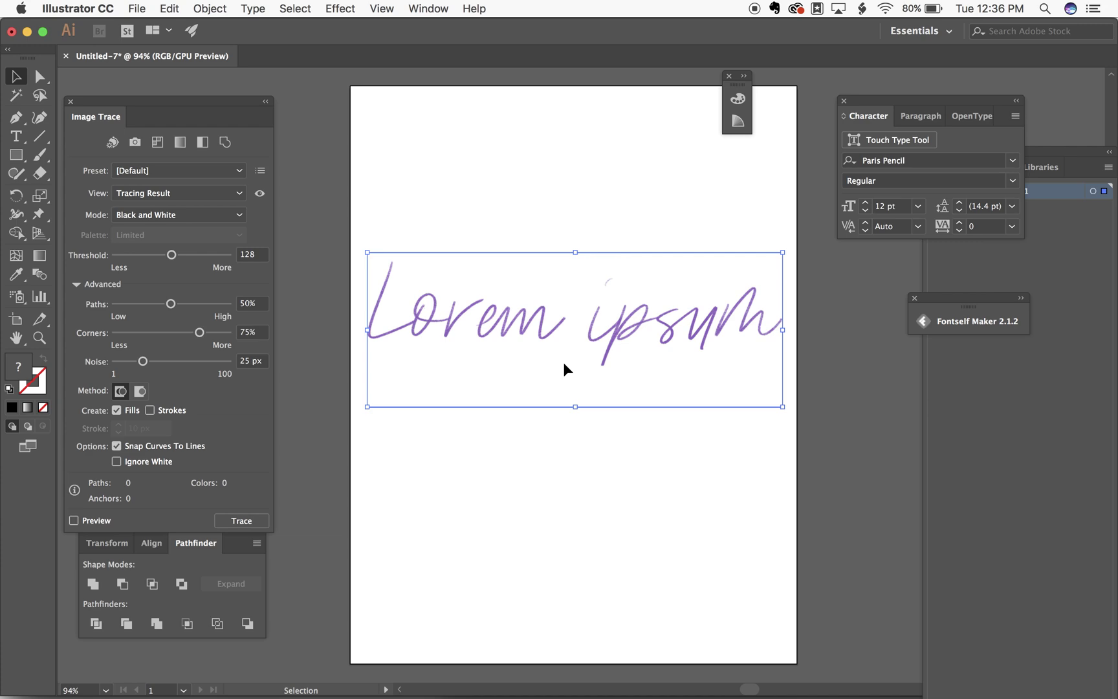
# Deselect and reselect the lettering to check its purple colour on the white artboard.
pyautogui.click(551, 429)
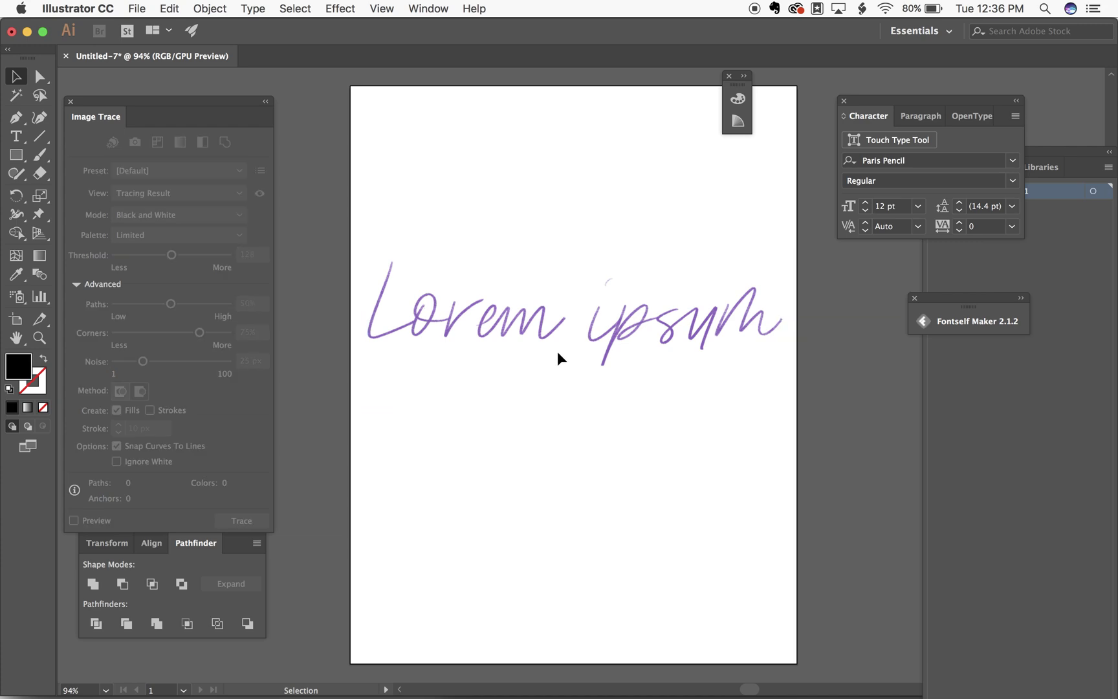
pyautogui.click(539, 326)
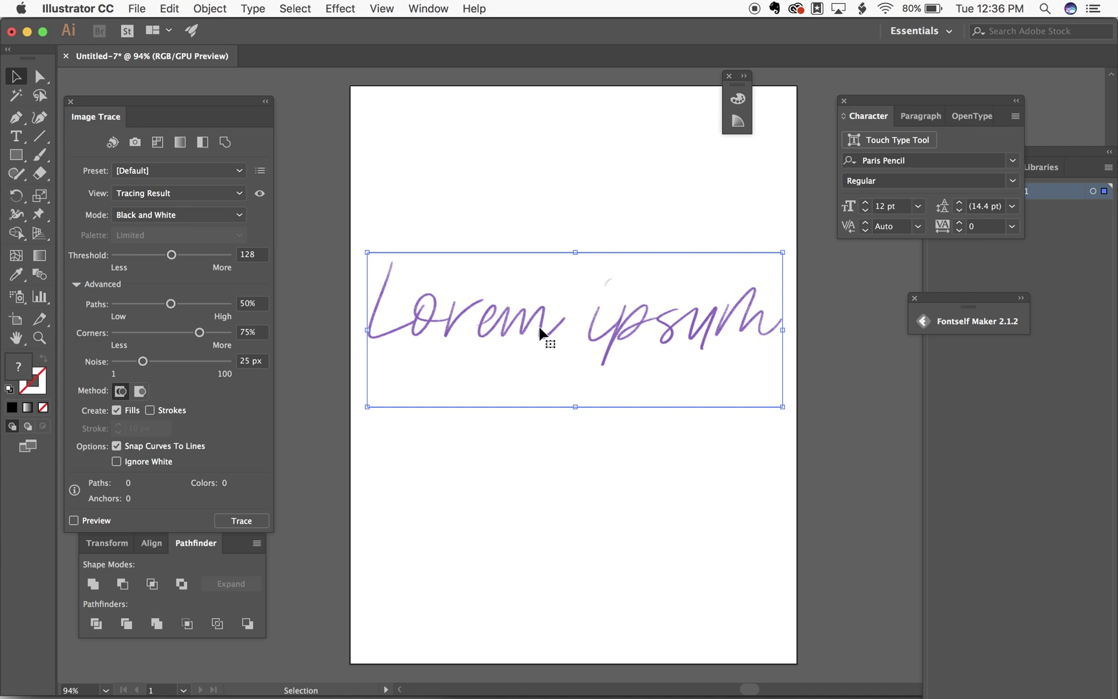
pyautogui.click(546, 233)
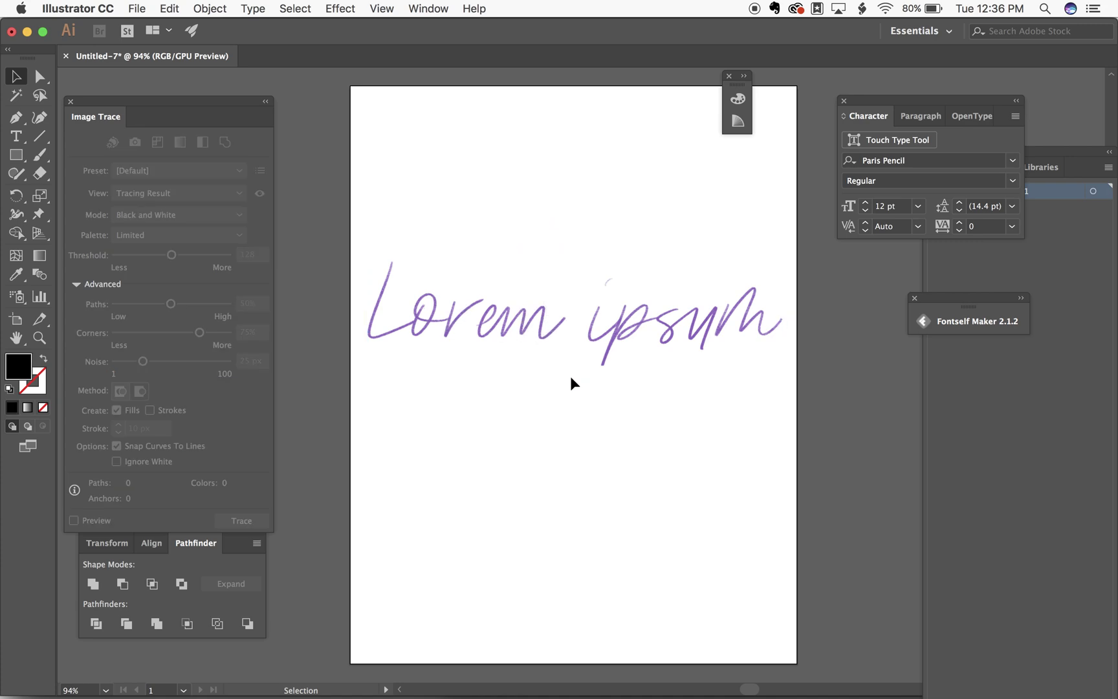